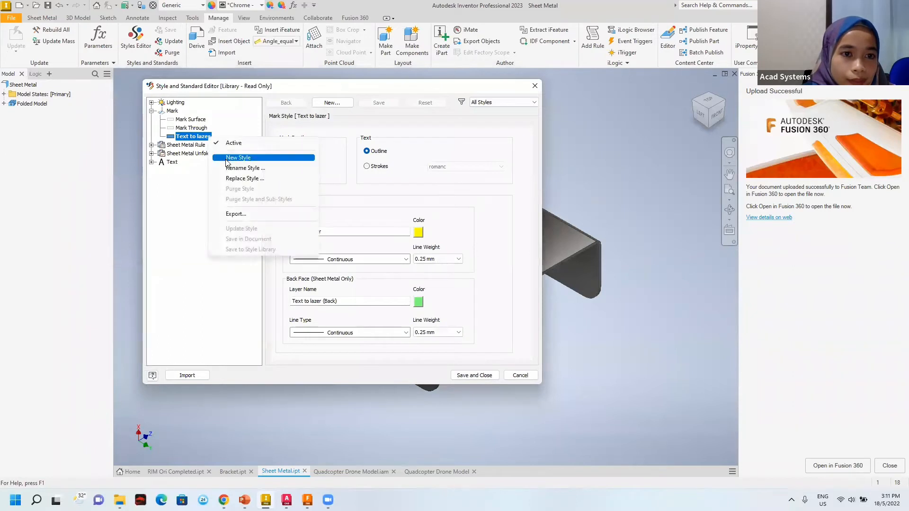
click(192, 206)
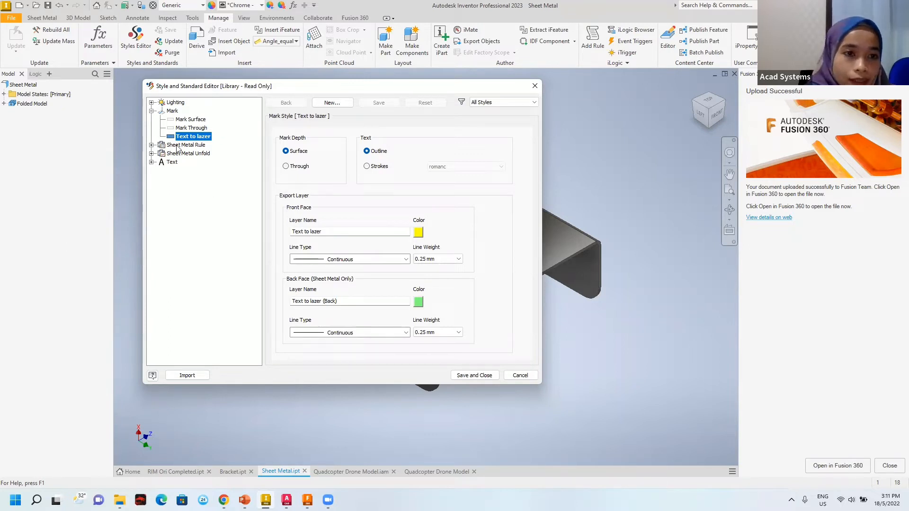
click(201, 120)
right_click(194, 123)
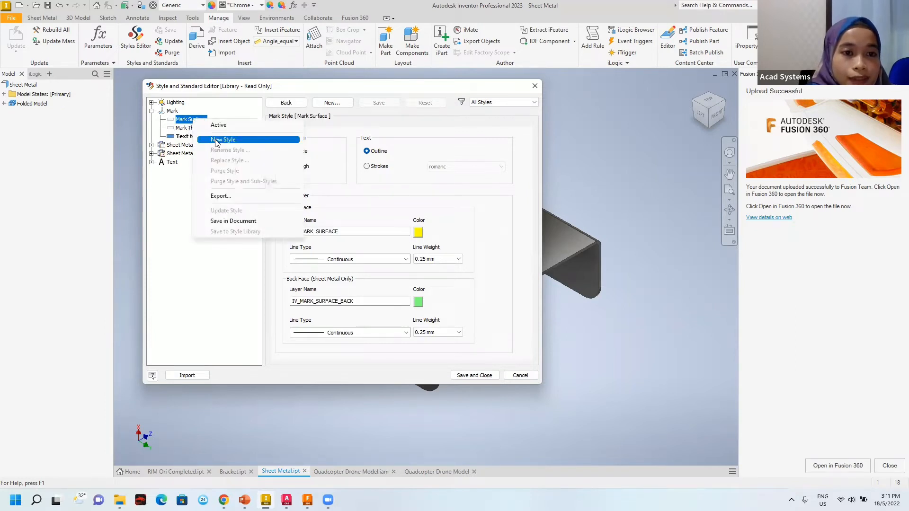
click(216, 140)
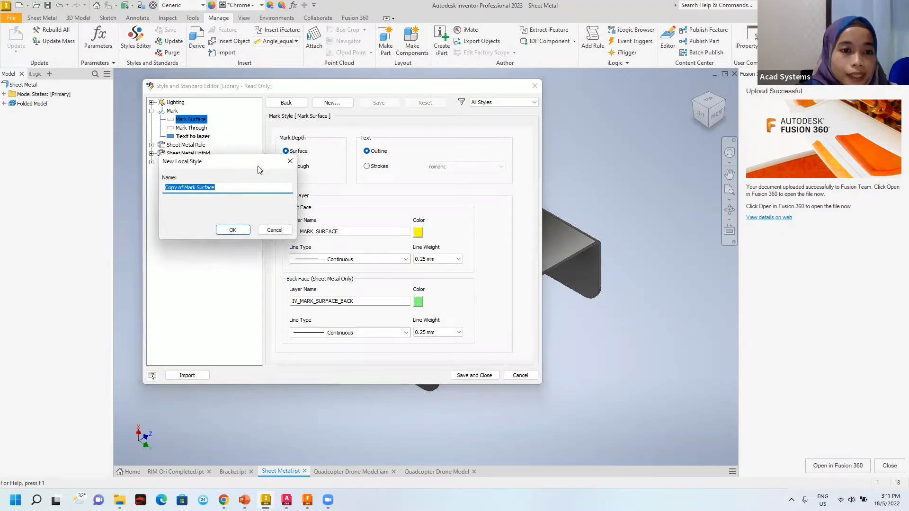
drag(260, 170, 296, 191)
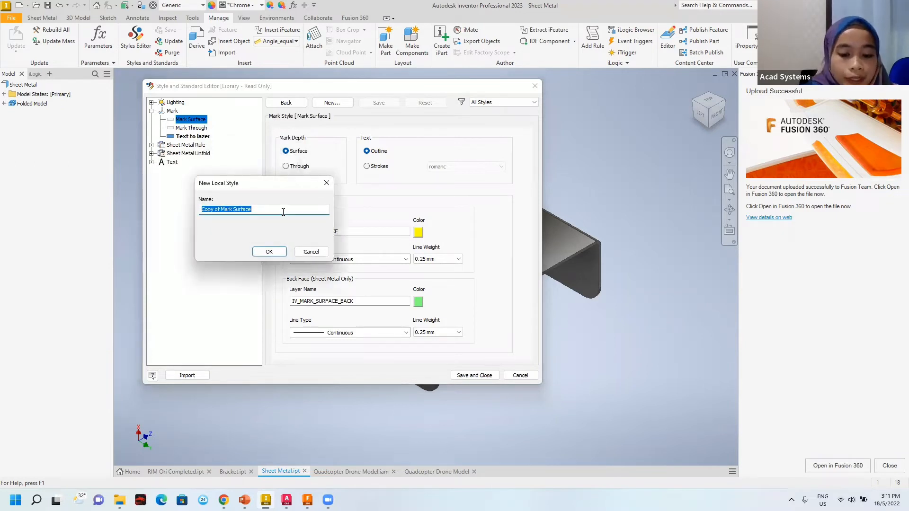
click(311, 251)
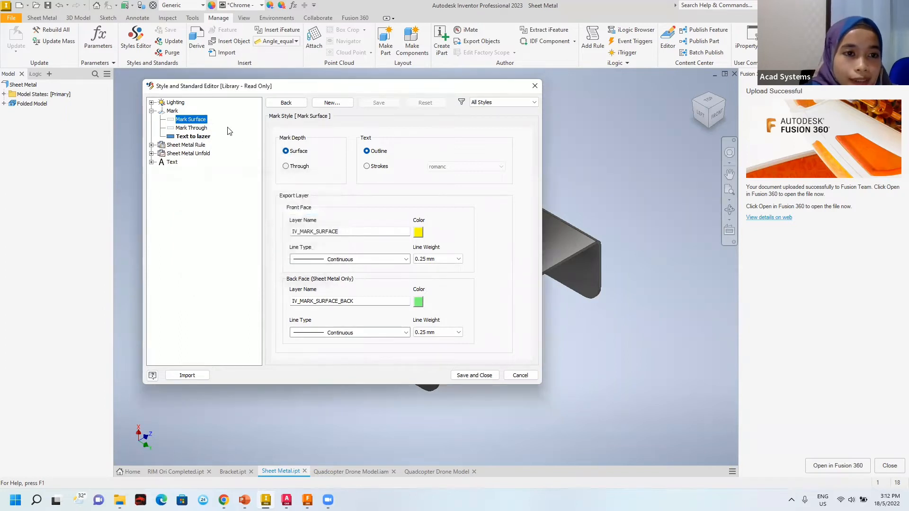
Set the Text to lazer mark style to Through depth with Strokes text in the SIMPLEX8 font
click(192, 137)
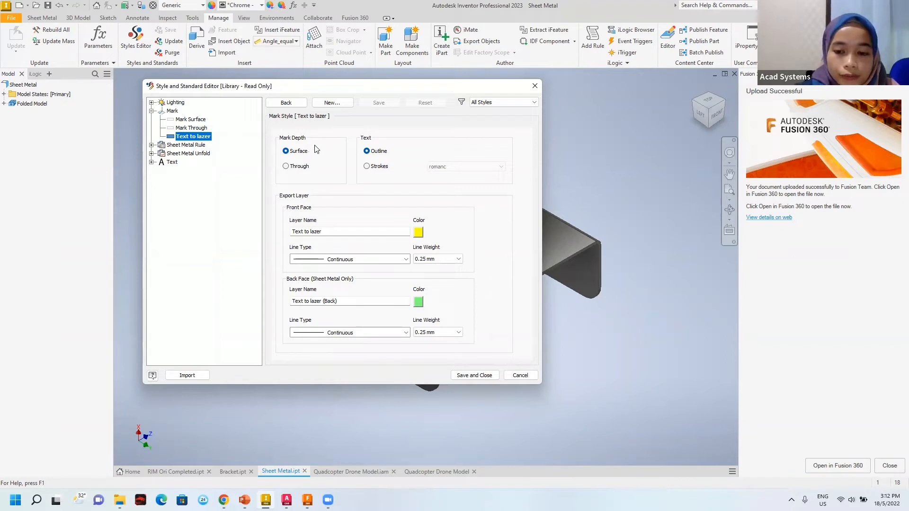
click(297, 167)
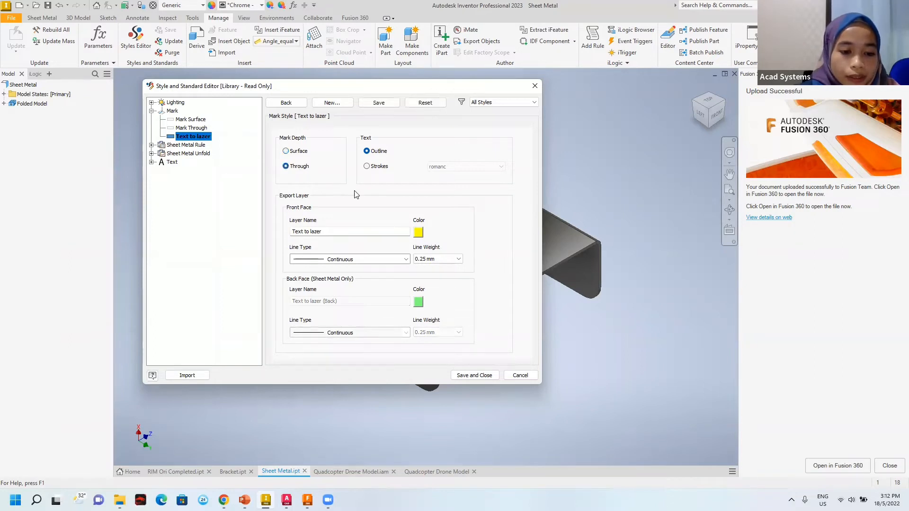
click(378, 169)
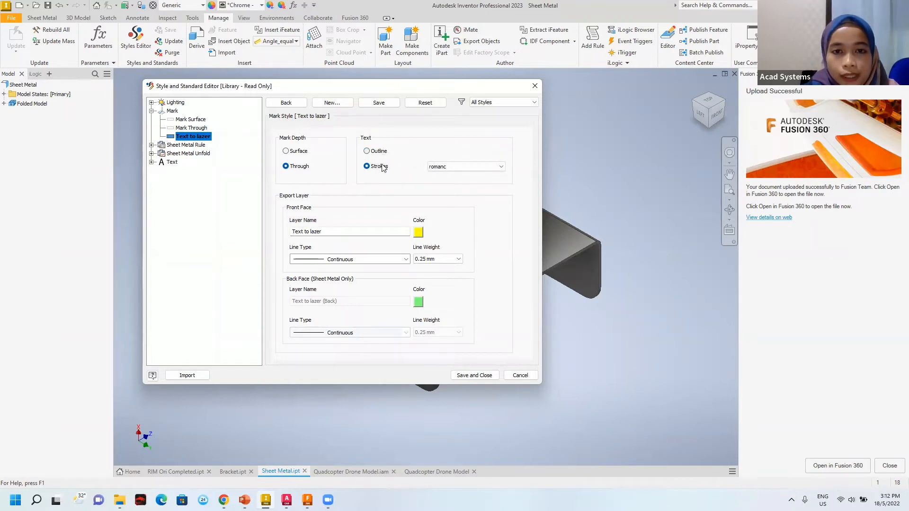
click(473, 169)
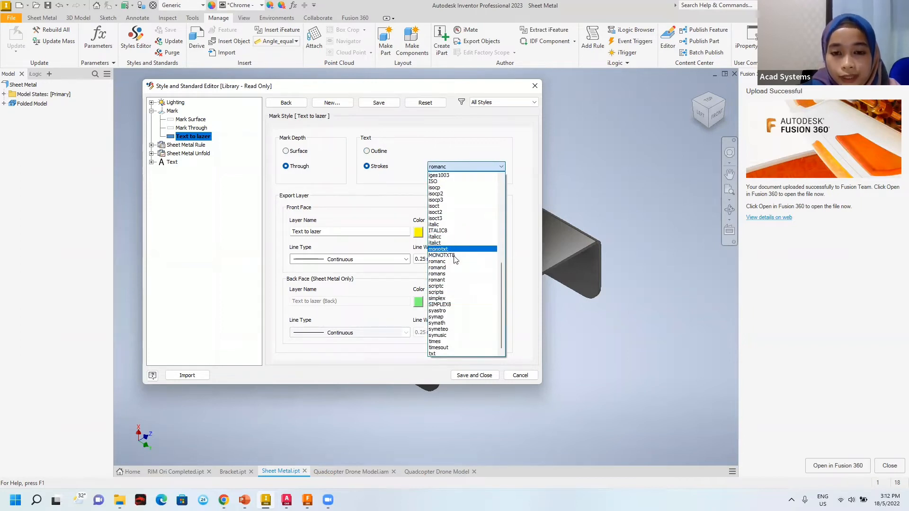
click(452, 306)
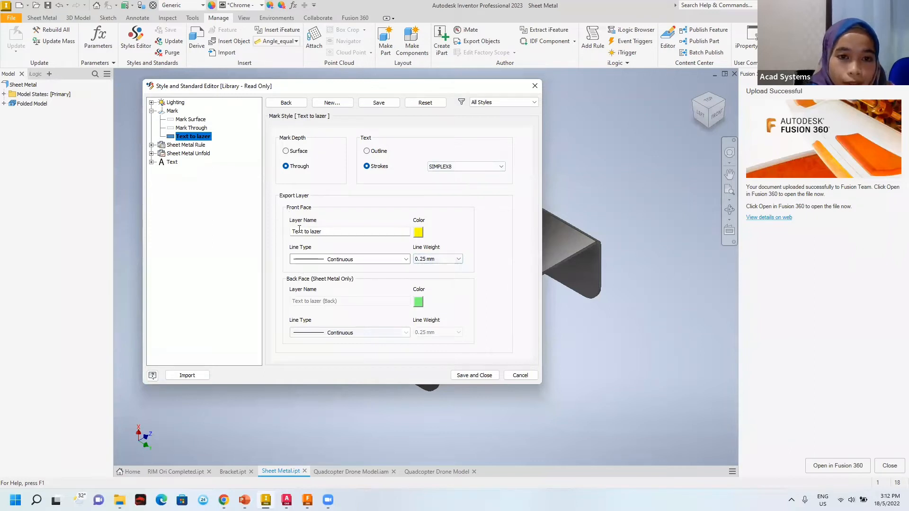
Set the style's front face export layer to red with a 0.18 mm line weight, then save and close the style editor
click(419, 232)
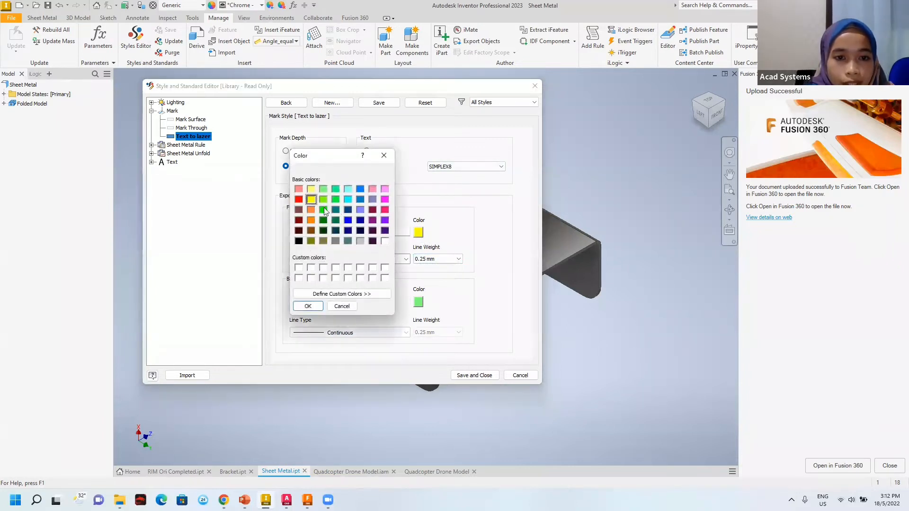
click(299, 199)
click(322, 309)
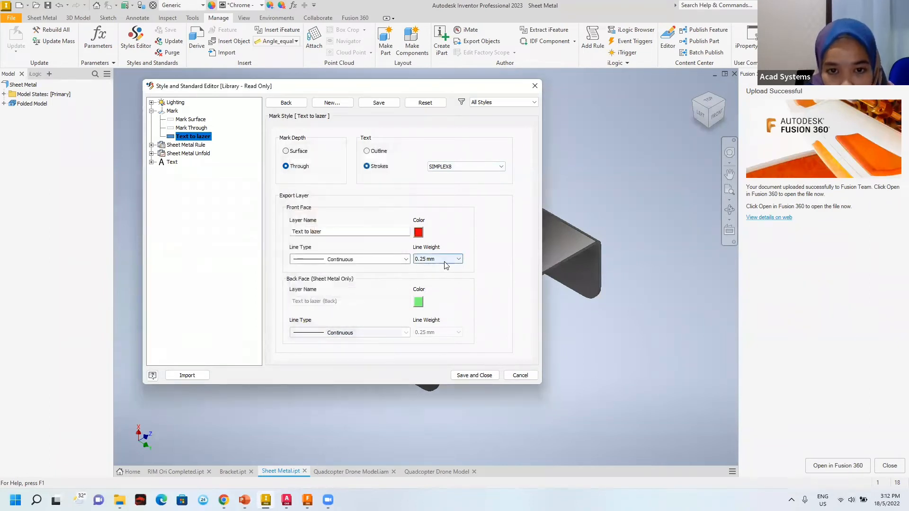
click(445, 260)
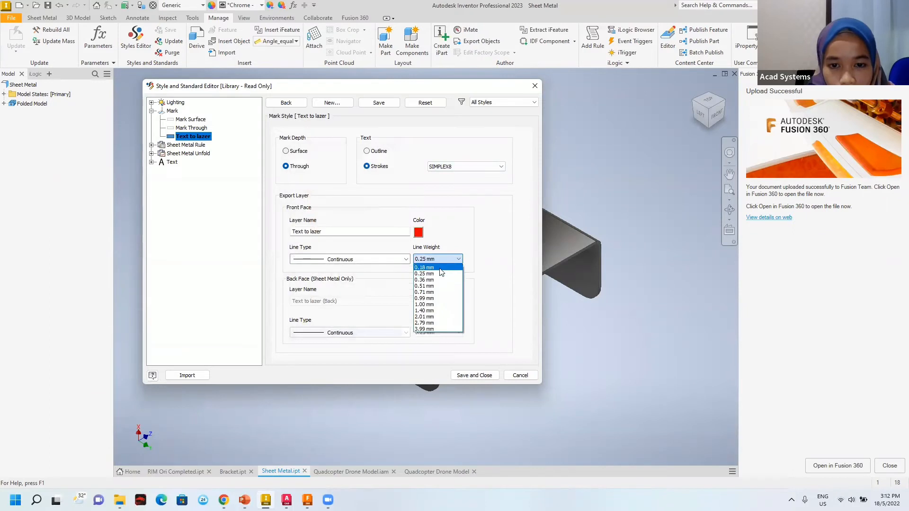
click(441, 272)
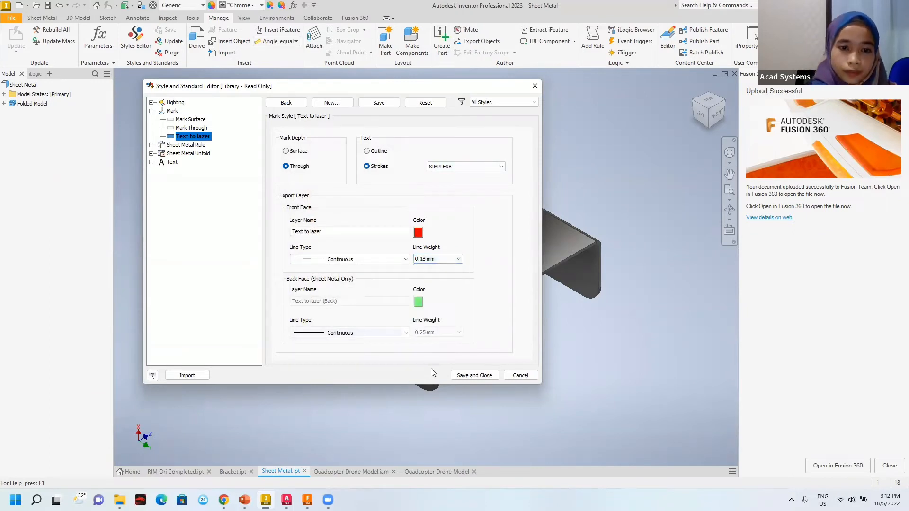
click(469, 374)
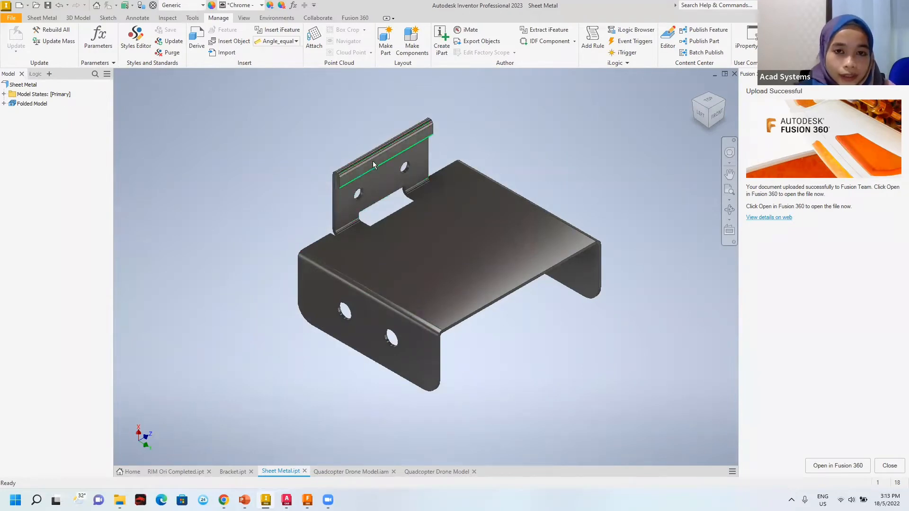
Start a 2D sketch on the front hem face of the upright flange and close the upload notification
scroll(373, 160, down, 1)
scroll(373, 160, up, 4)
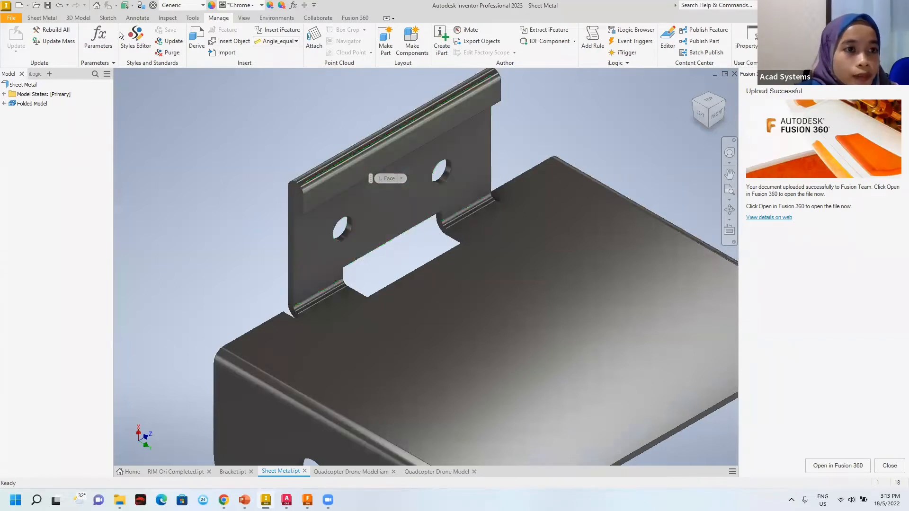
click(41, 17)
click(19, 38)
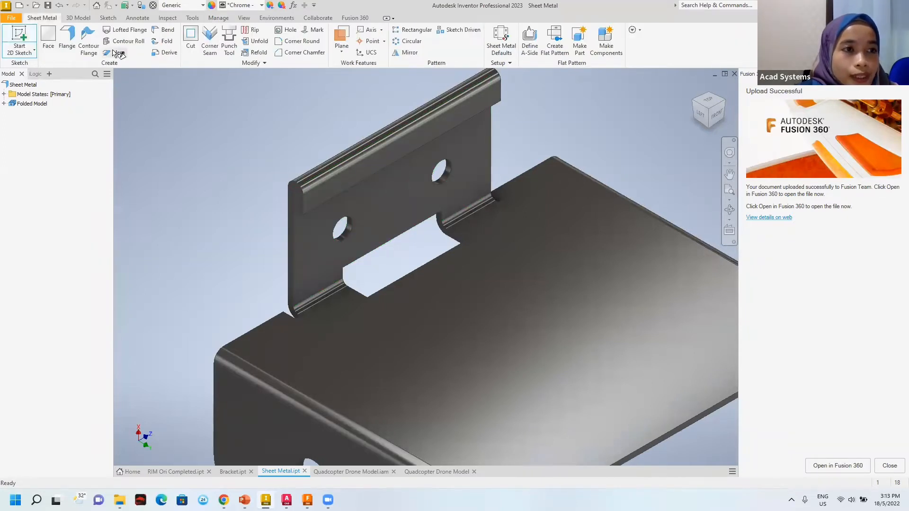
click(360, 165)
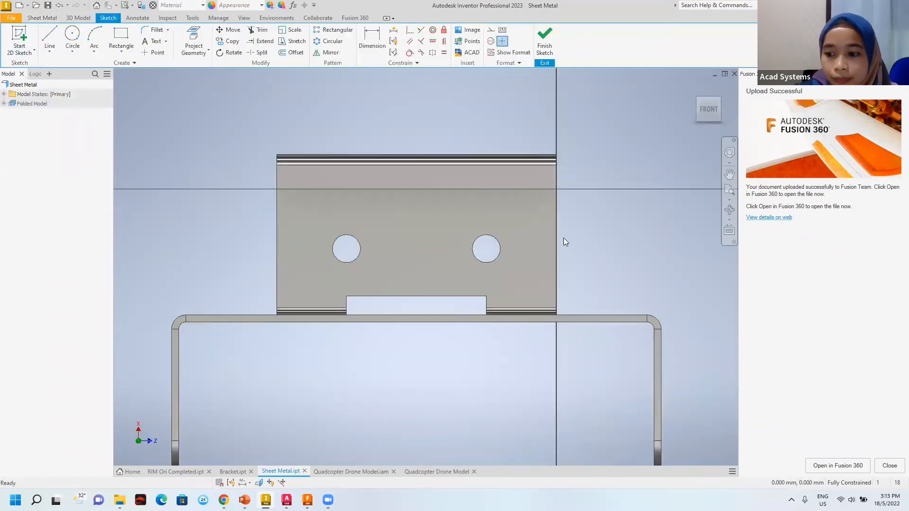
click(895, 466)
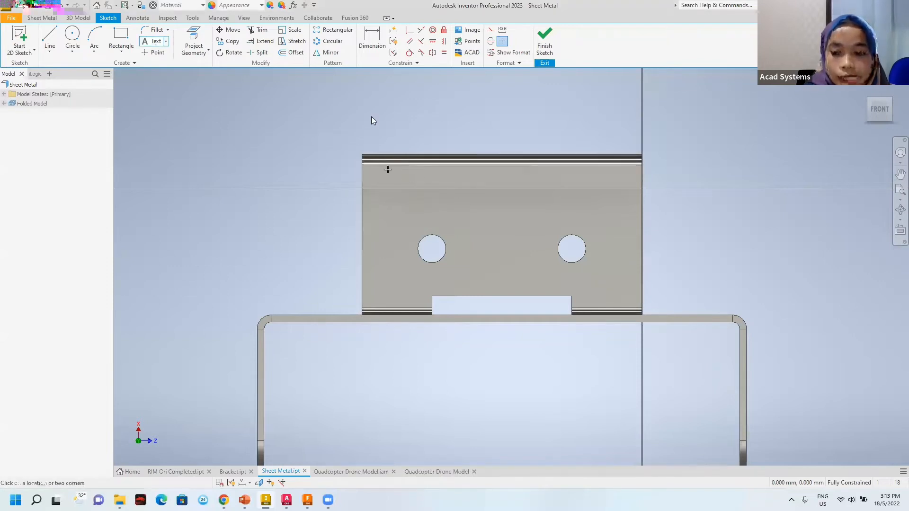
Define a long rectangular text box across the hem face of the upright flange
click(122, 37)
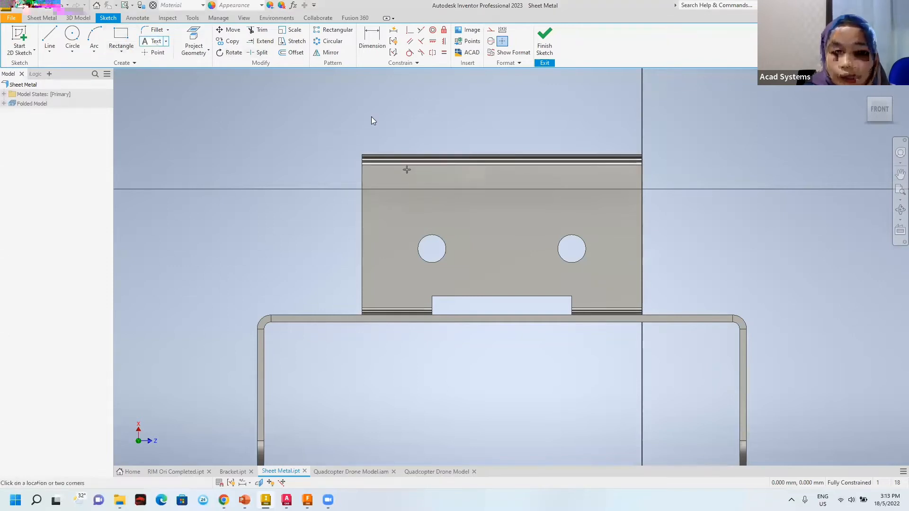
click(390, 169)
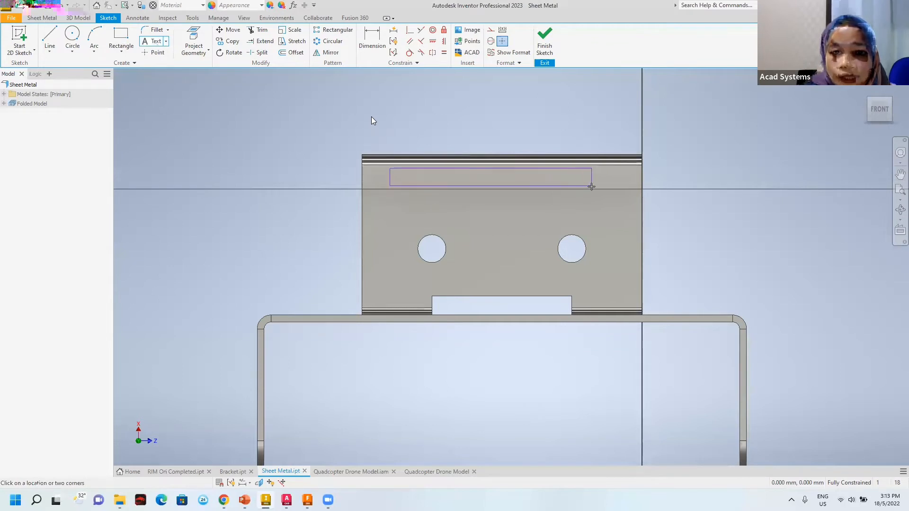
click(591, 185)
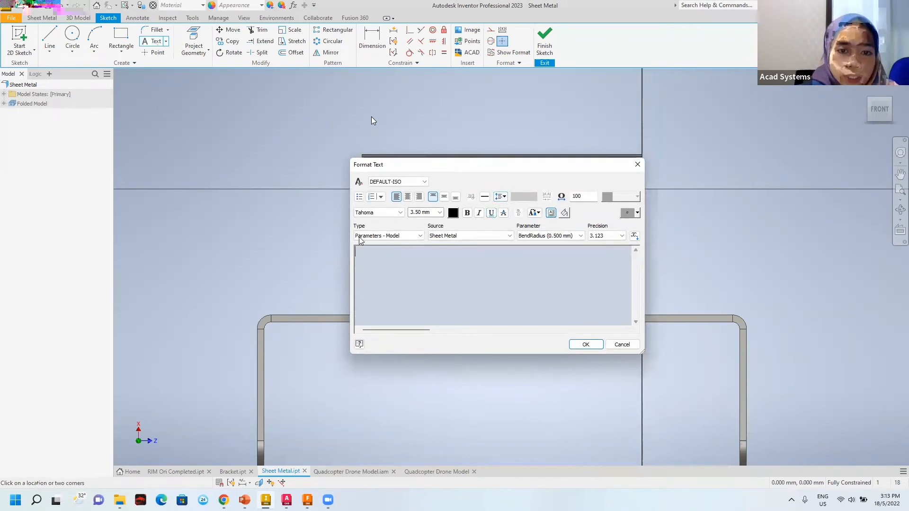
Insert the PART NUMBER property from Standard iProperties as the sketch text and accept it
click(416, 236)
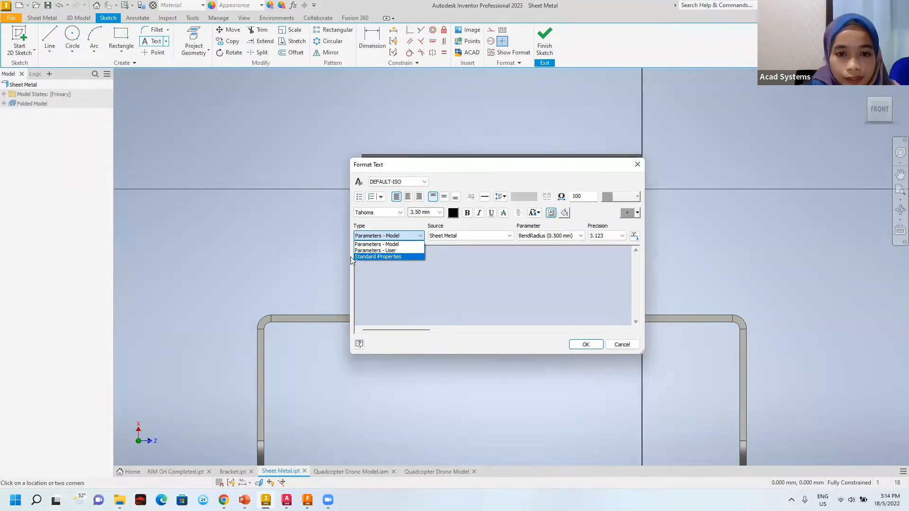
click(390, 257)
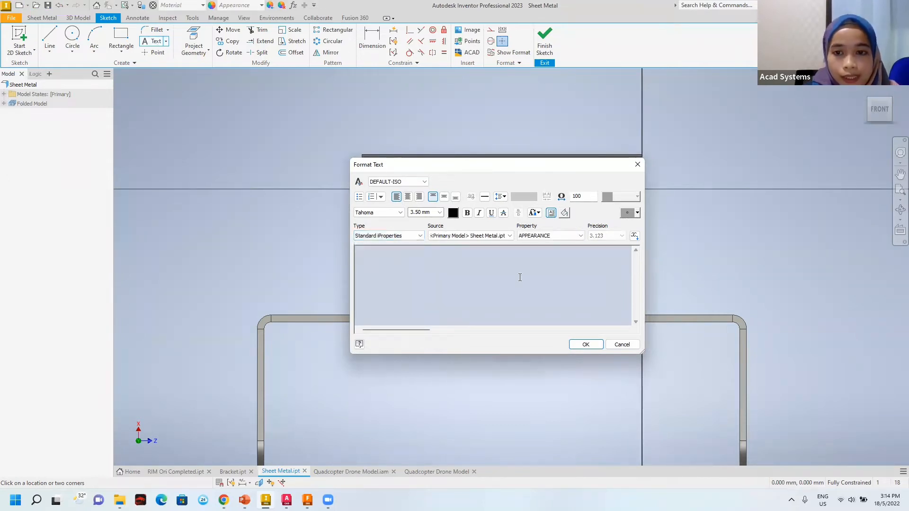
click(568, 236)
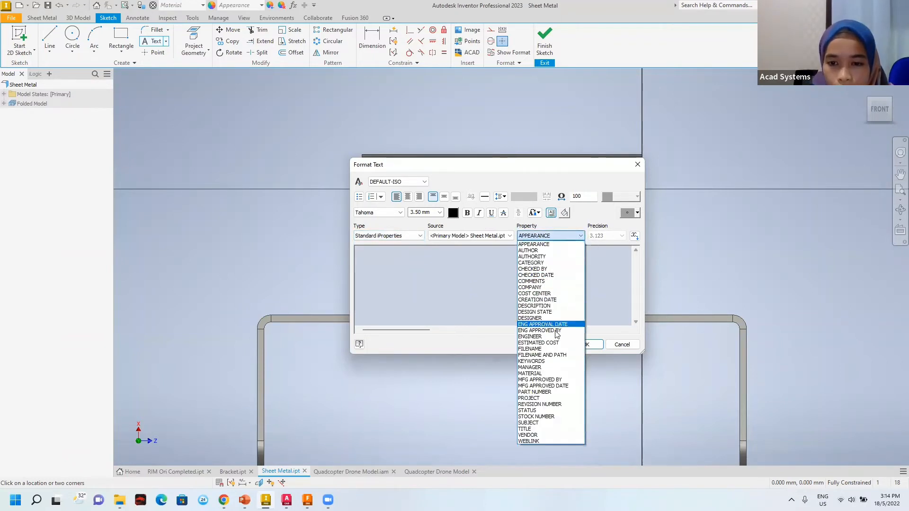
click(548, 392)
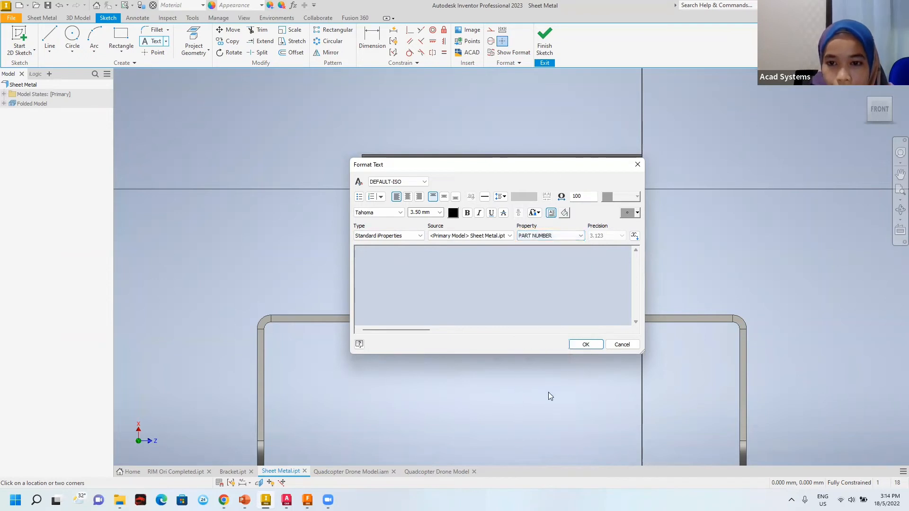
click(634, 236)
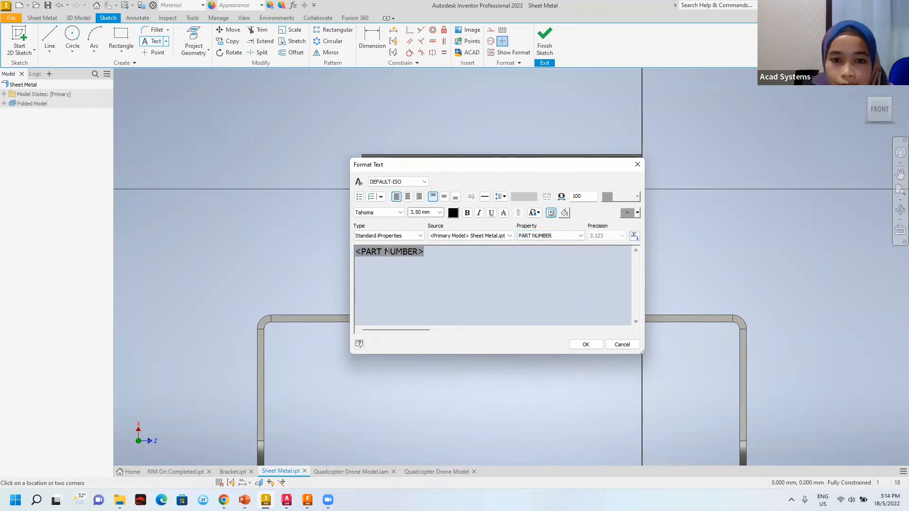
click(587, 345)
Rotate the part number text 270 degrees about its lower-left corner and move it up over the hem
scroll(500, 199, down, 6)
middle_drag(500, 187, 460, 256)
scroll(460, 256, down, 1)
scroll(435, 194, up, 4)
scroll(442, 199, down, 2)
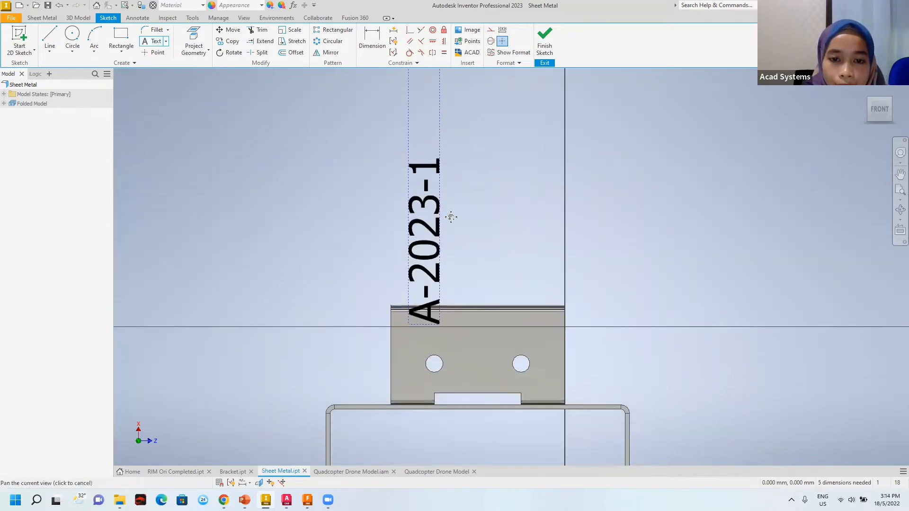
click(230, 52)
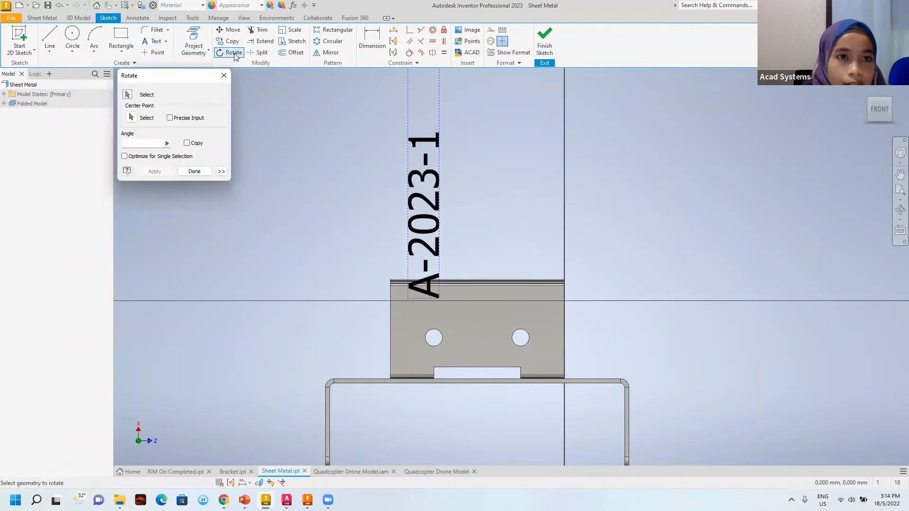
click(429, 253)
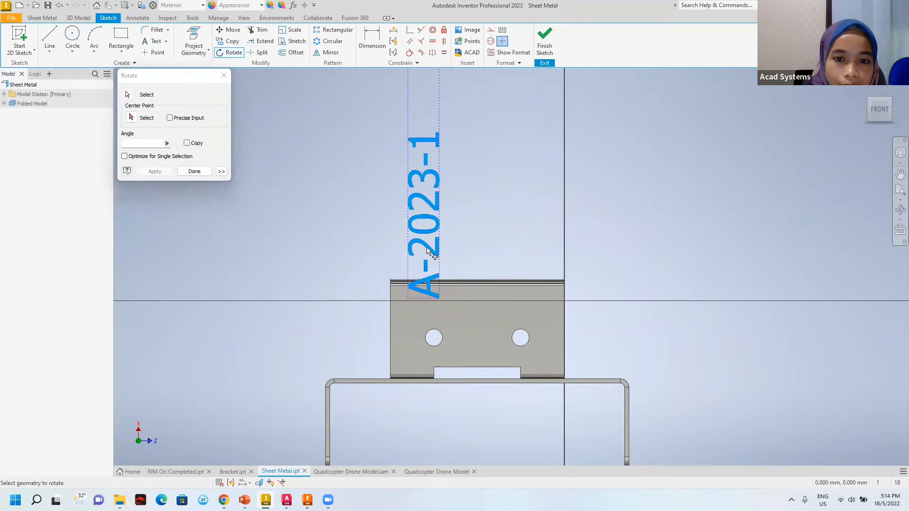
click(131, 117)
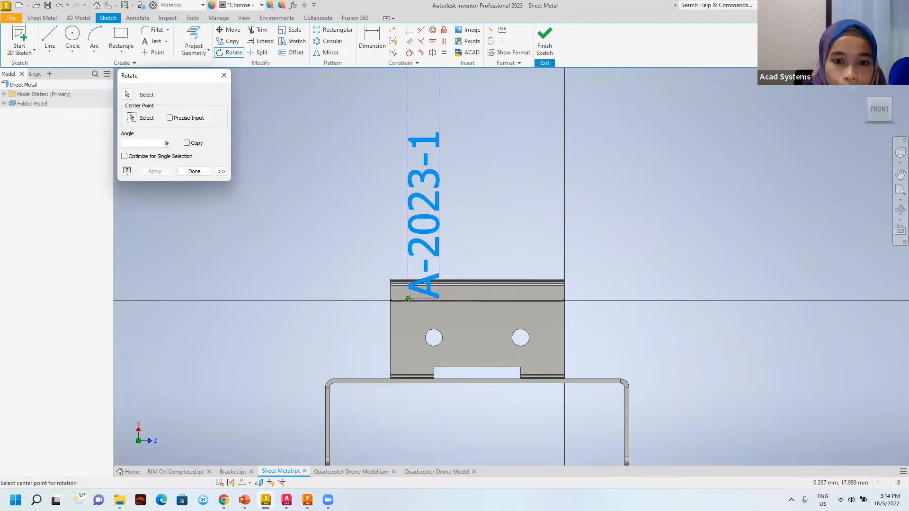
click(408, 298)
click(458, 299)
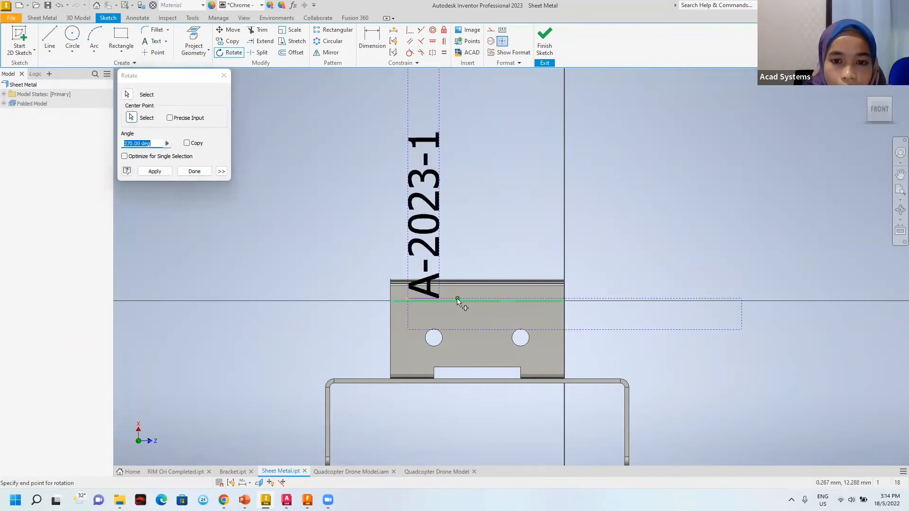
click(203, 174)
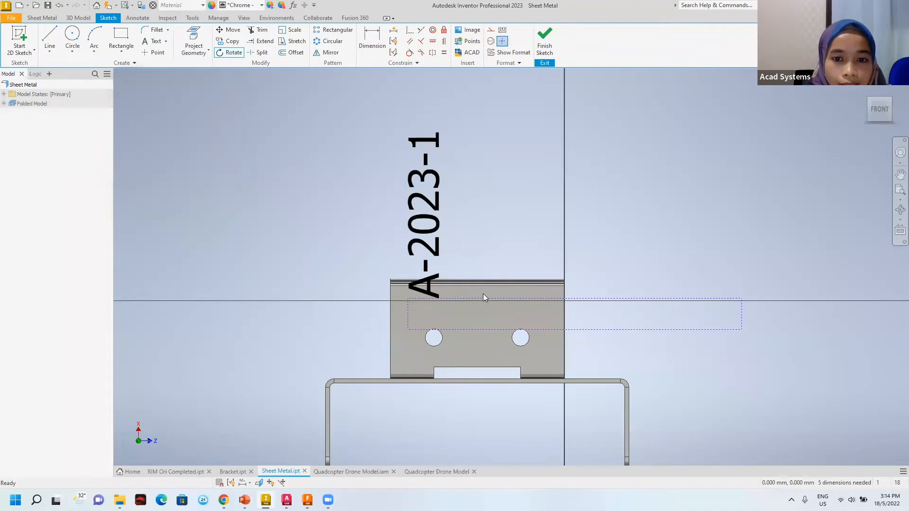
click(521, 331)
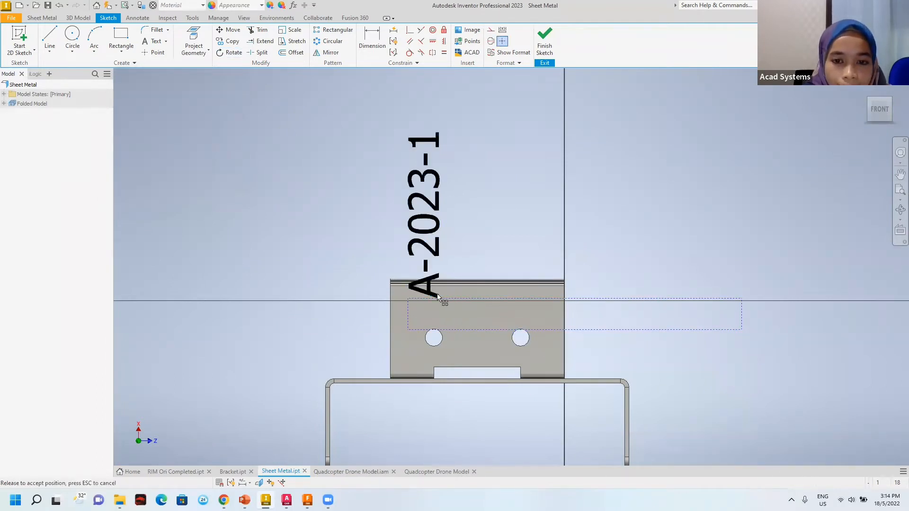
drag(436, 294, 442, 311)
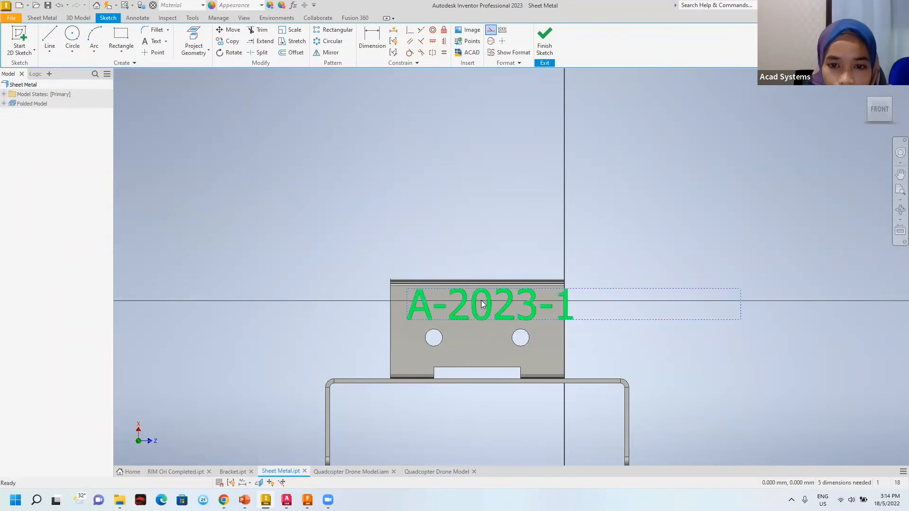
Set the part number text height to 1 mm, move the text to the middle of the hem and finish the sketch
double_click(481, 300)
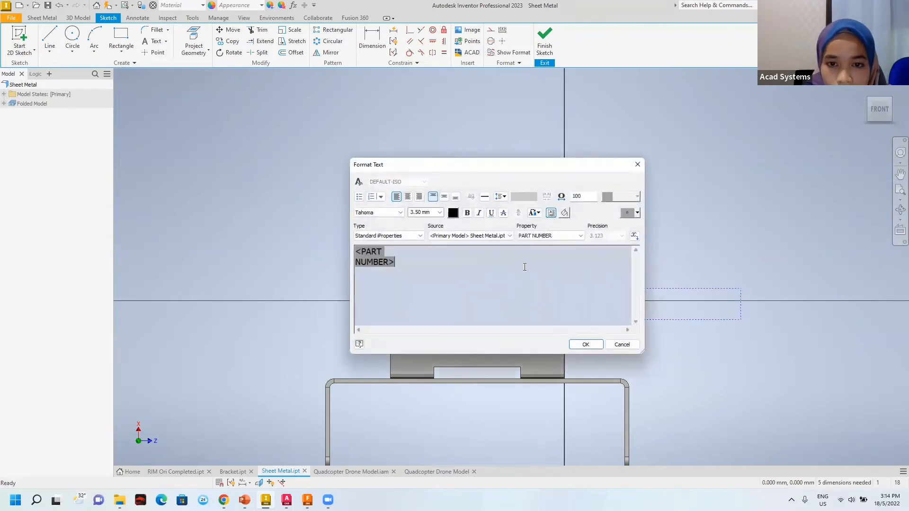
click(421, 212)
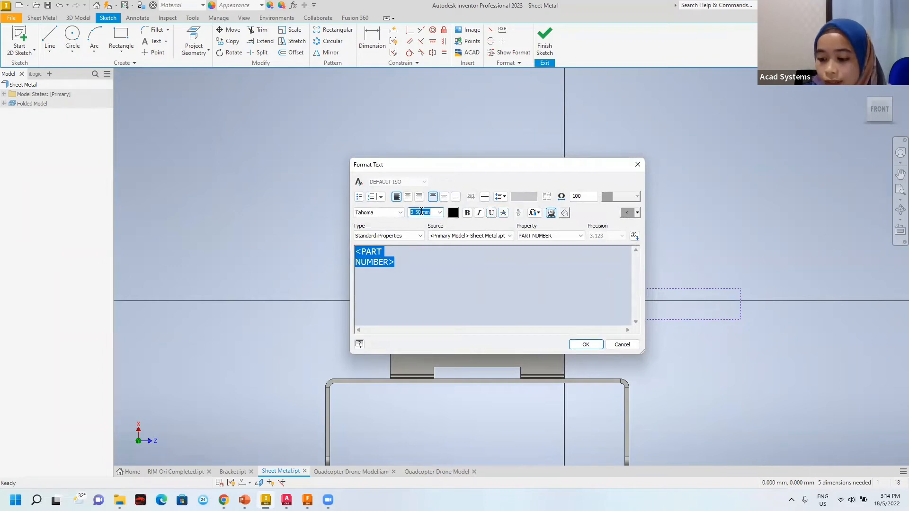
text(1)
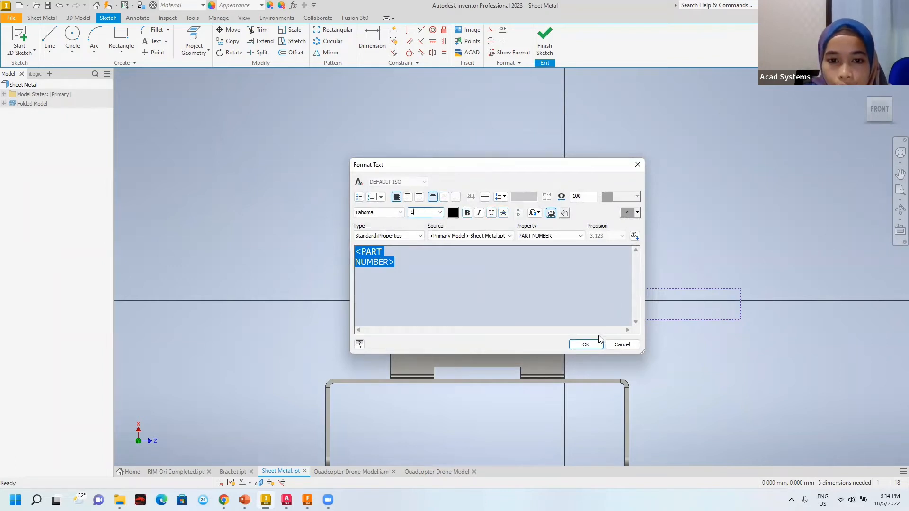
click(589, 344)
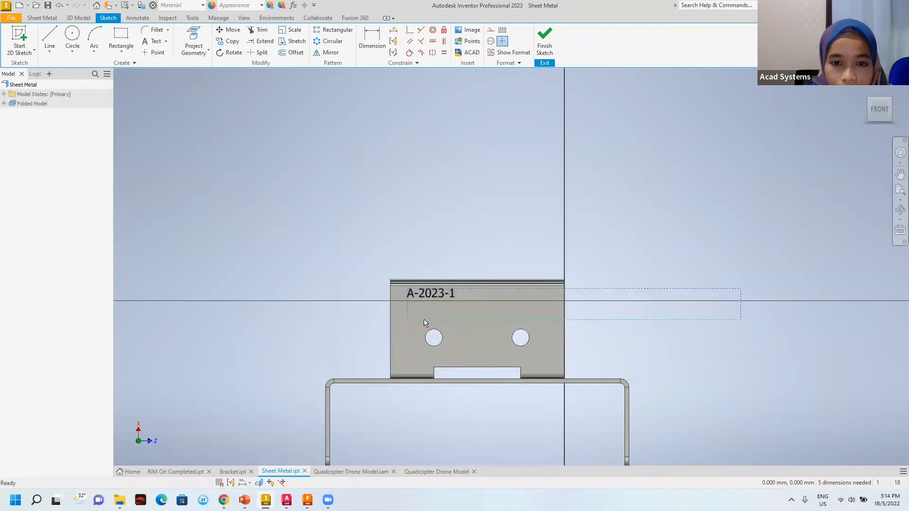
drag(439, 294, 482, 299)
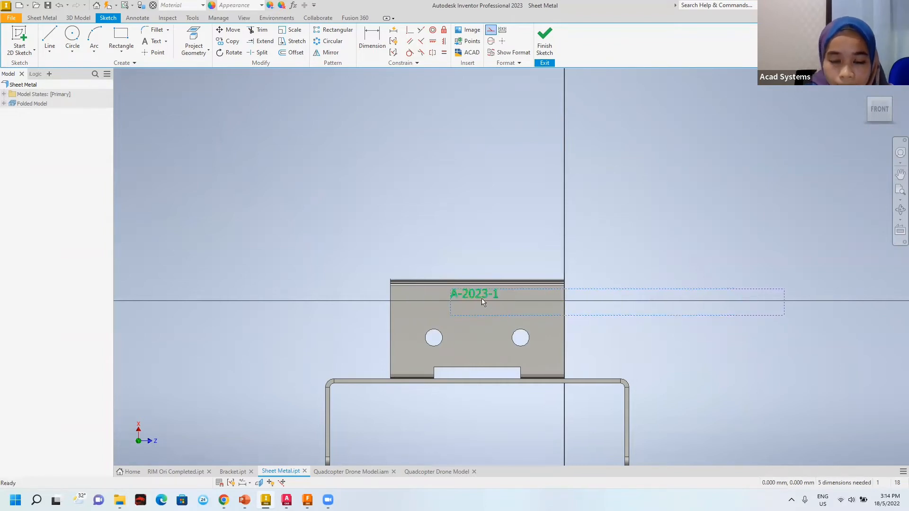
click(544, 38)
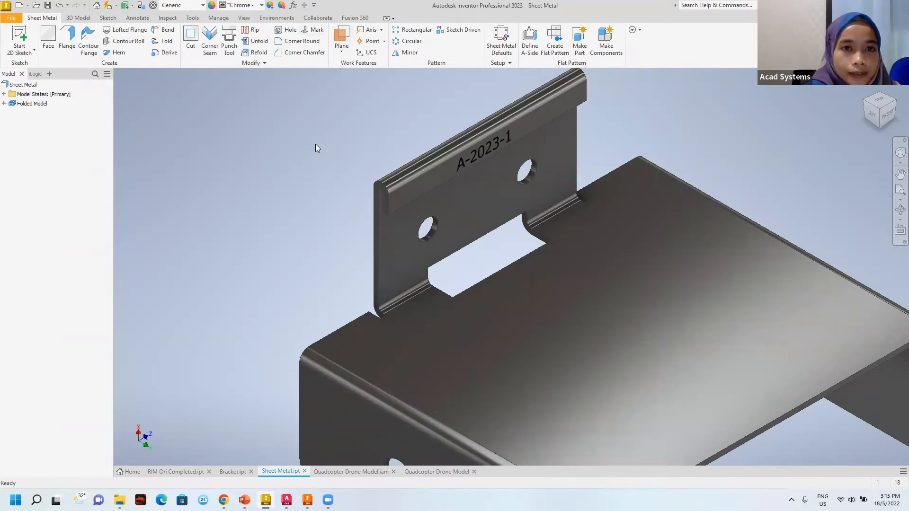
Create a Mark feature from the part number text on the hem using the Text to lazer style
click(313, 32)
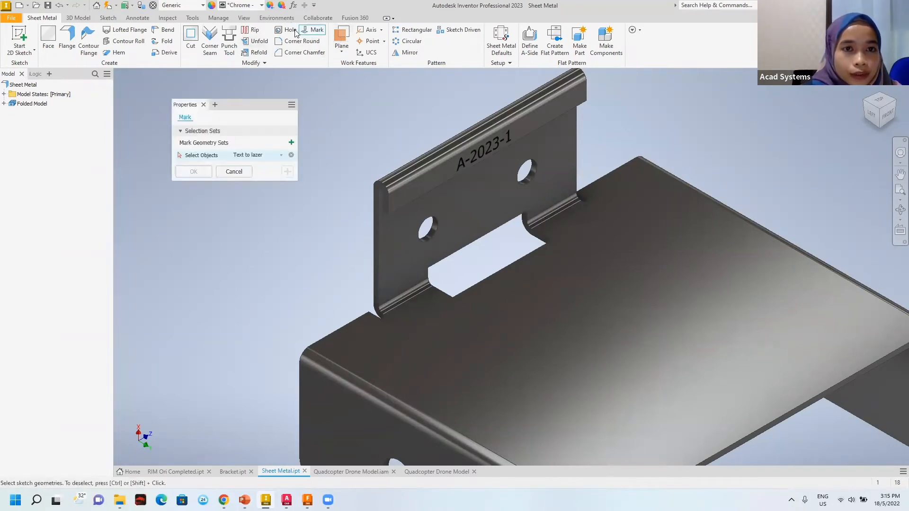
drag(233, 109, 247, 144)
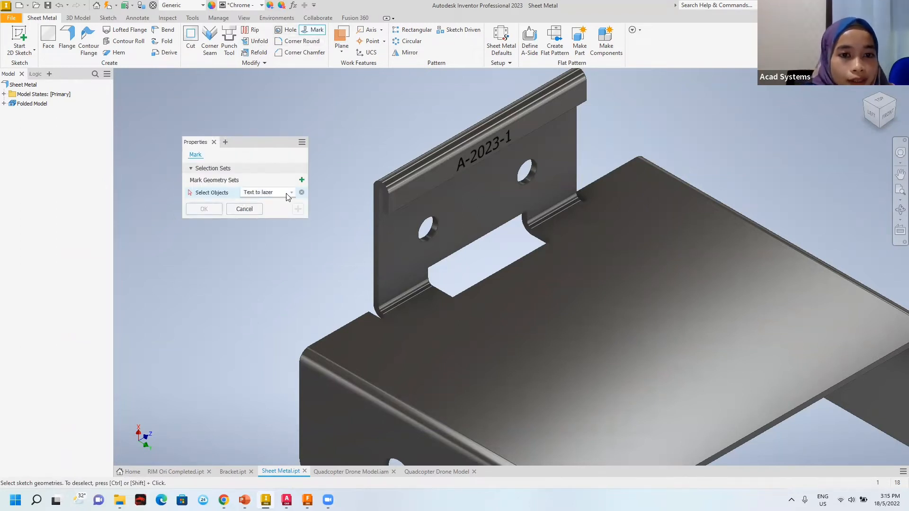
scroll(290, 195, up, 1)
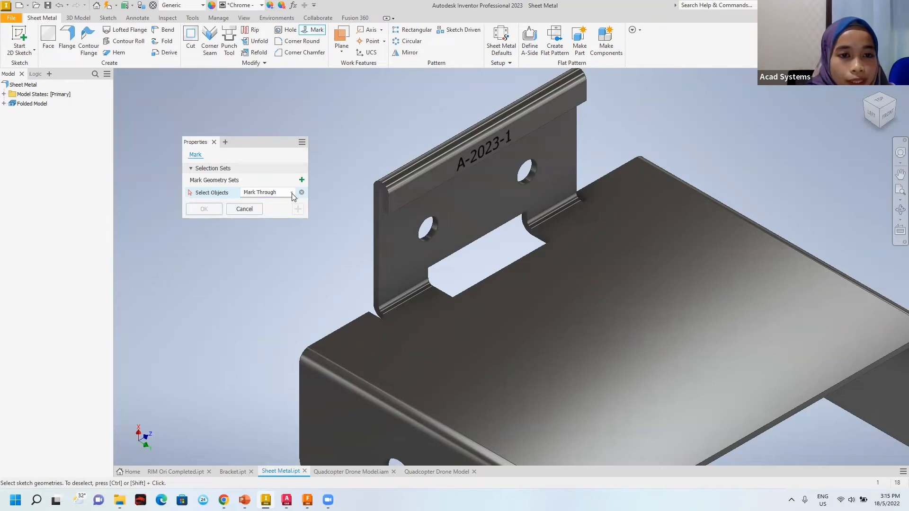
click(291, 193)
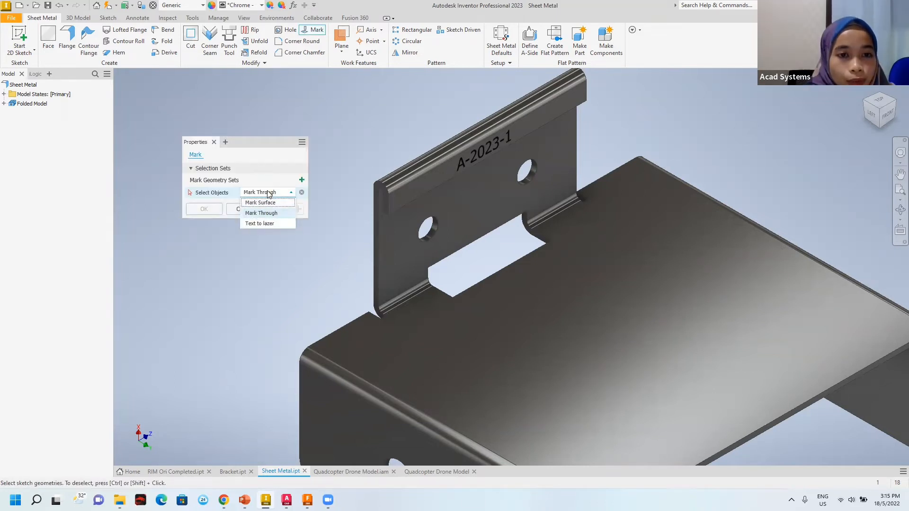
click(261, 226)
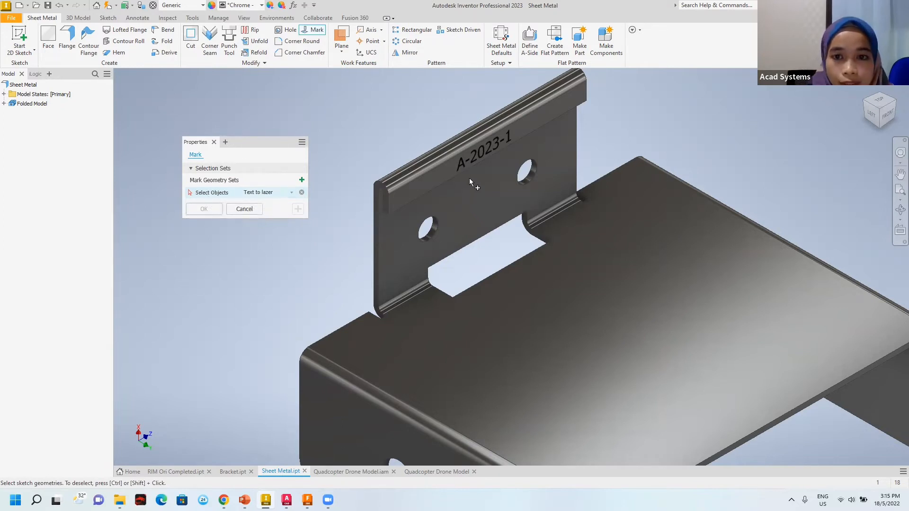
click(460, 168)
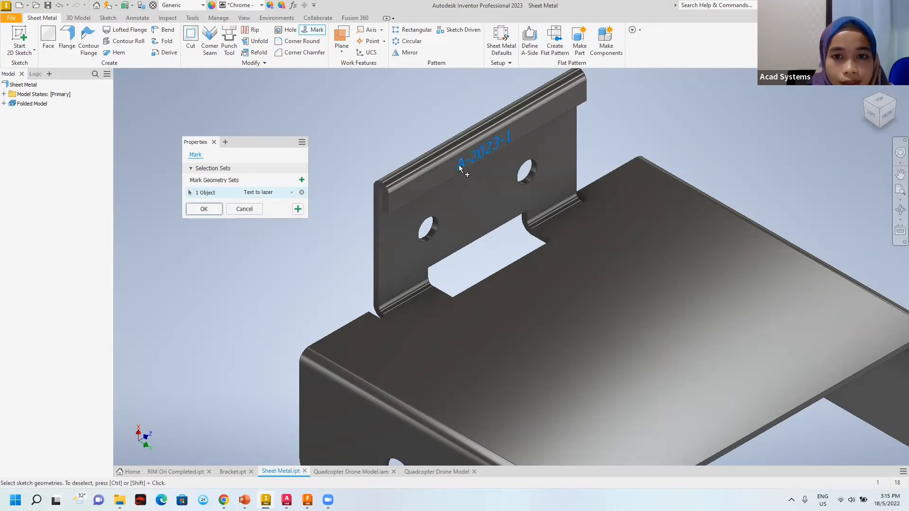
click(212, 211)
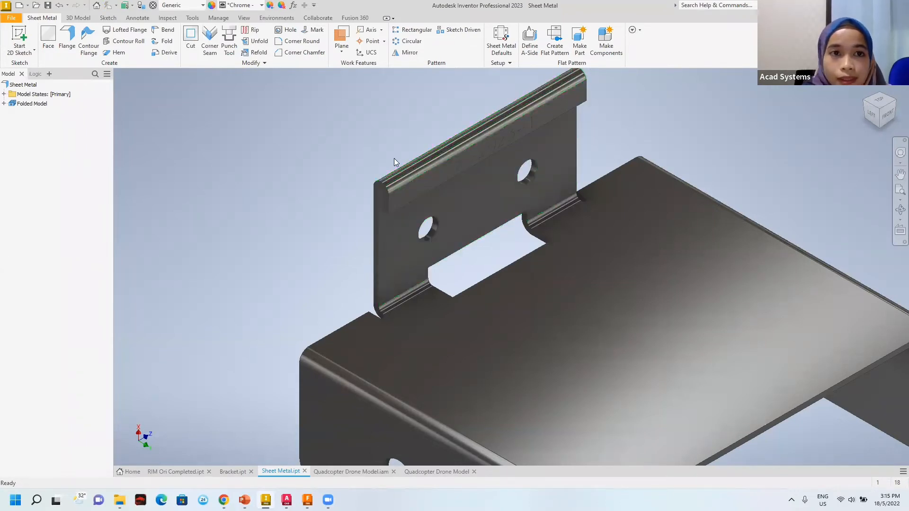
Create the flat pattern of the sheet metal bracket
middle_drag(462, 135, 396, 172)
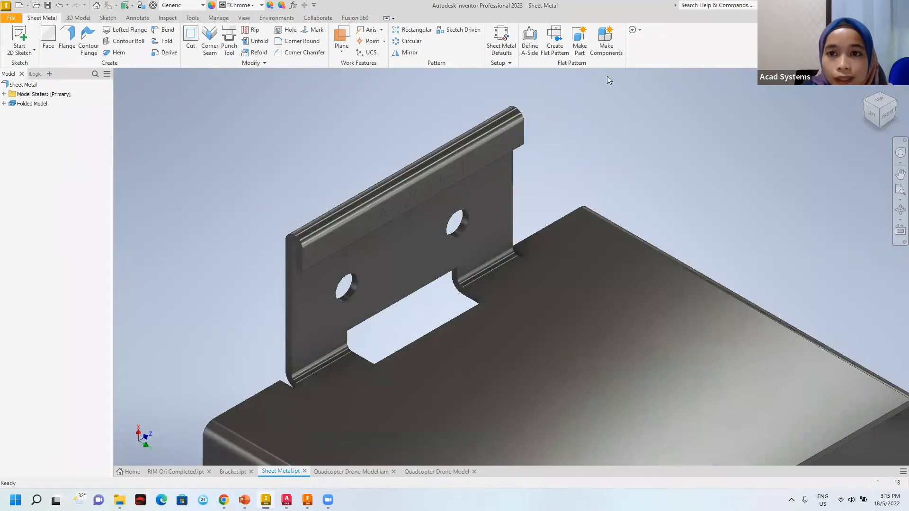
click(555, 41)
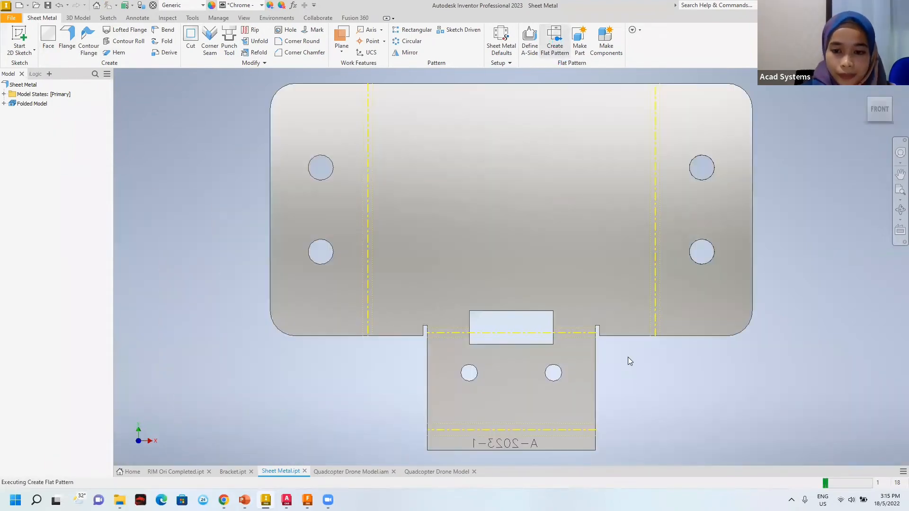
middle_drag(626, 355, 565, 345)
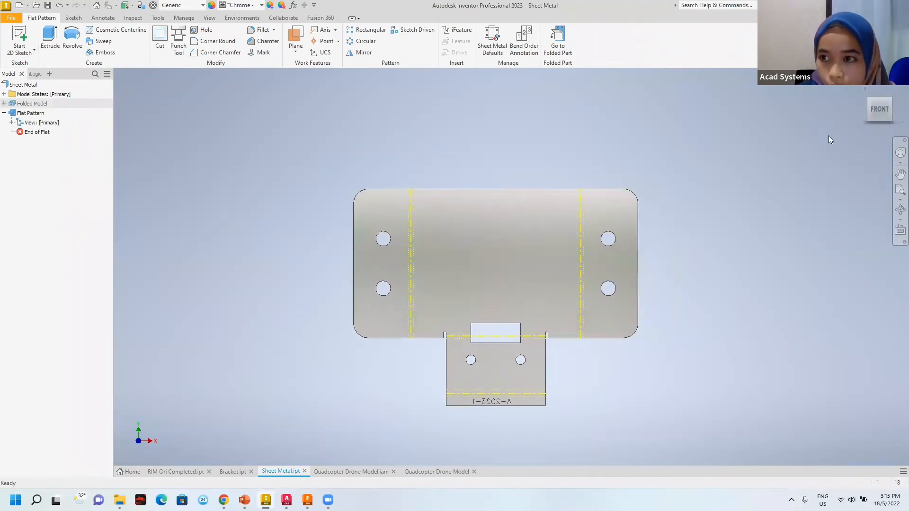
Edit the flat pattern definition to align it horizontally along the hem's outer edge, apply it and close the definition
right_click(26, 113)
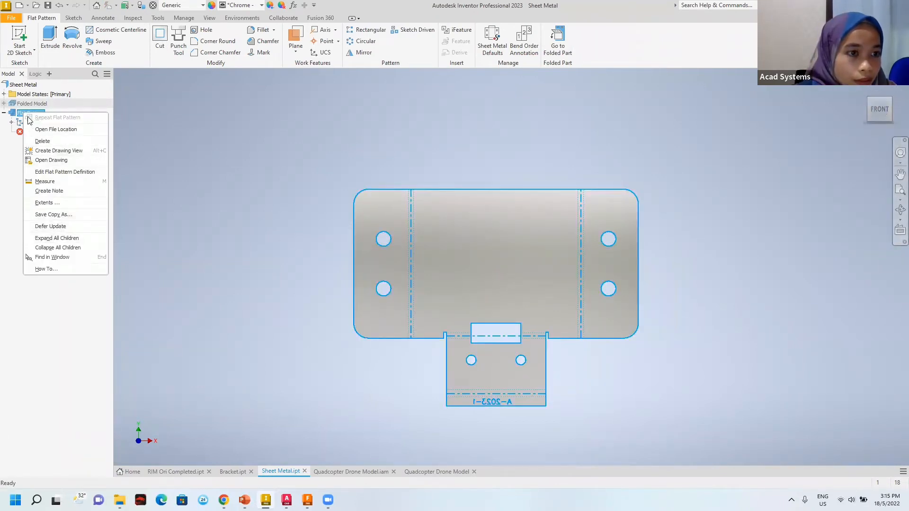
click(57, 174)
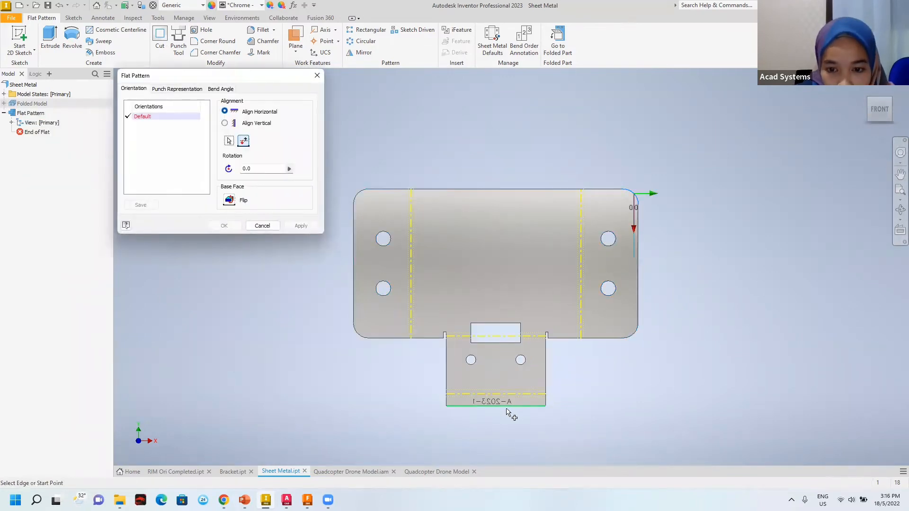
click(508, 406)
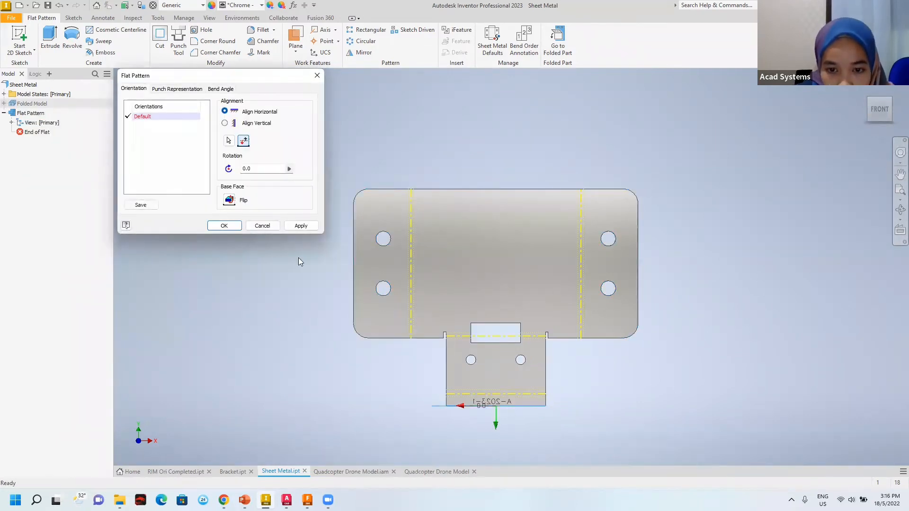
click(300, 226)
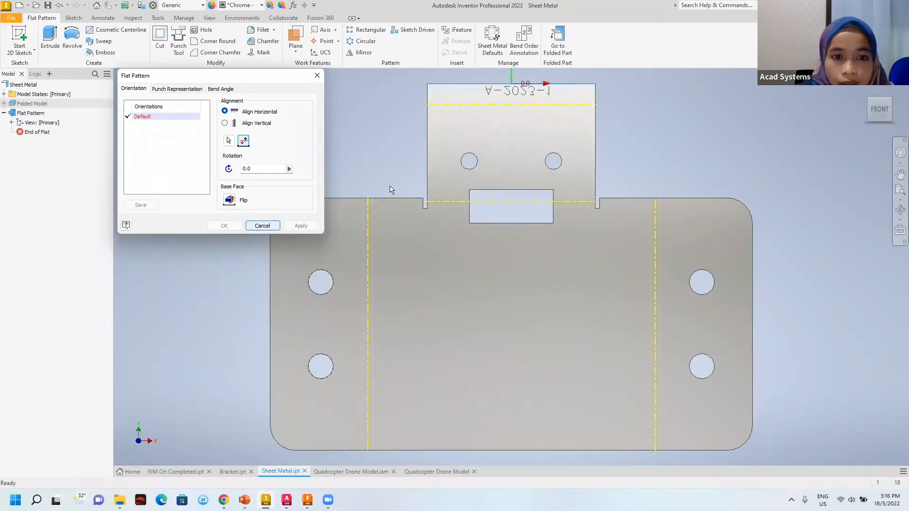
click(258, 225)
Export the flat pattern as a DXF copy named Sheet Metal1, checking the Text to lazer layer in the export options before accepting
click(898, 109)
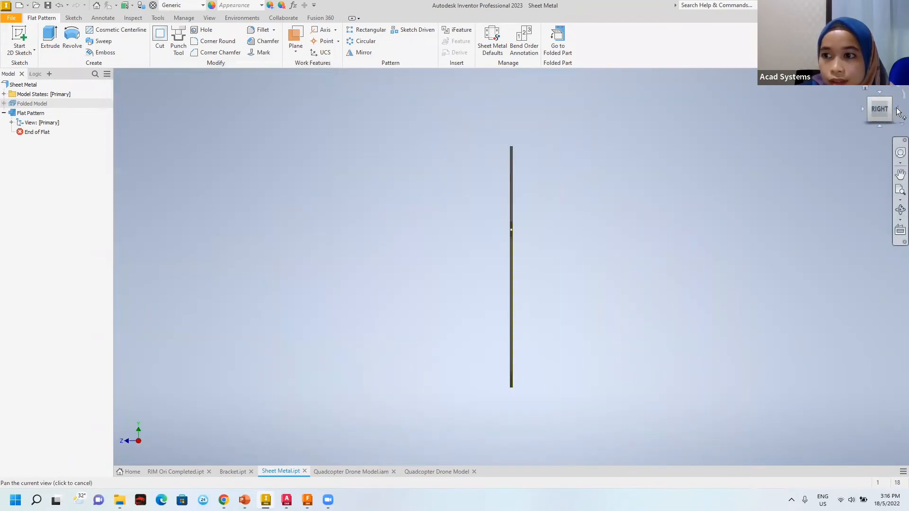
click(889, 83)
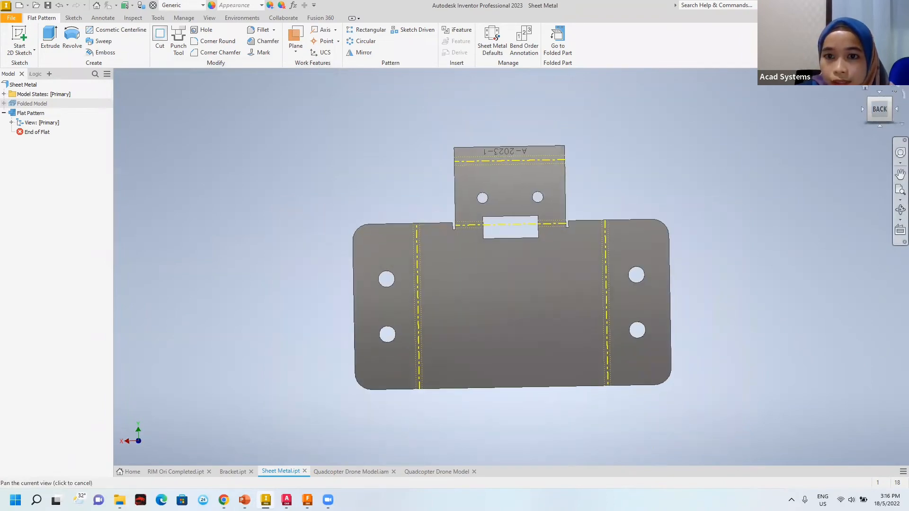
click(892, 88)
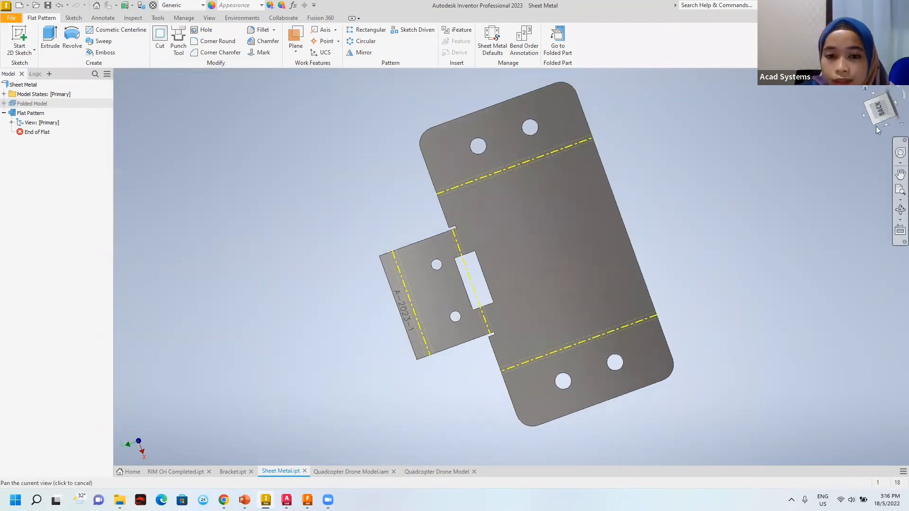
middle_drag(677, 351, 636, 357)
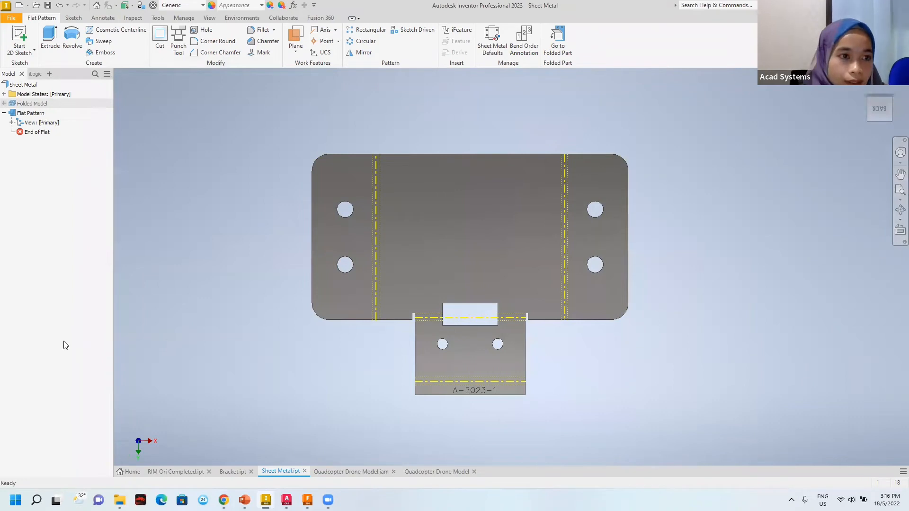
right_click(26, 113)
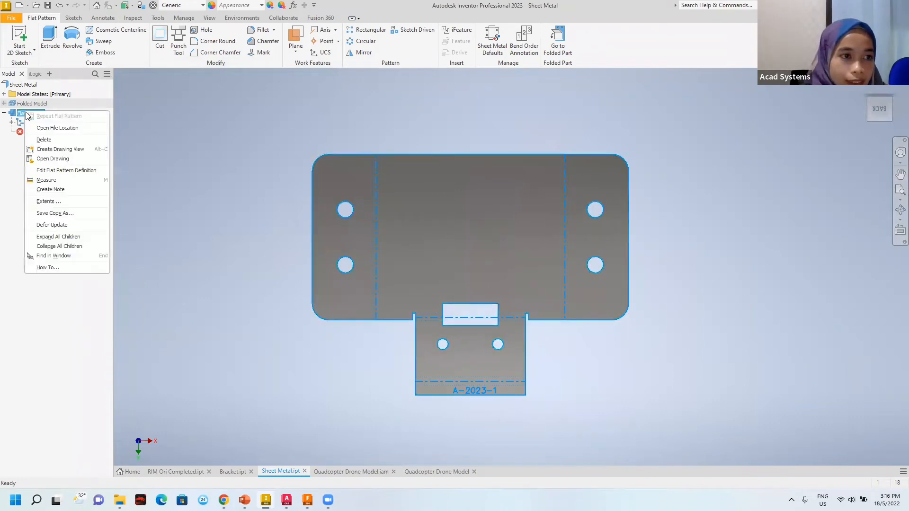
click(55, 213)
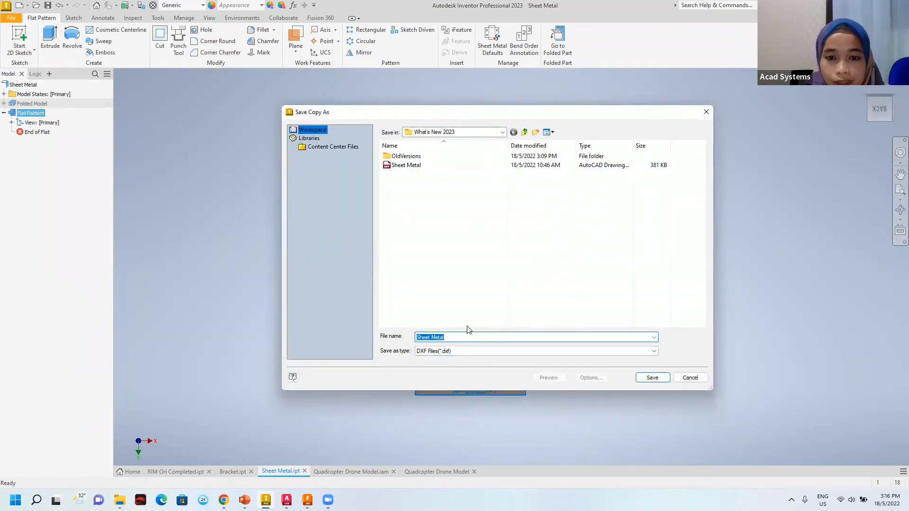
click(465, 338)
text(1)
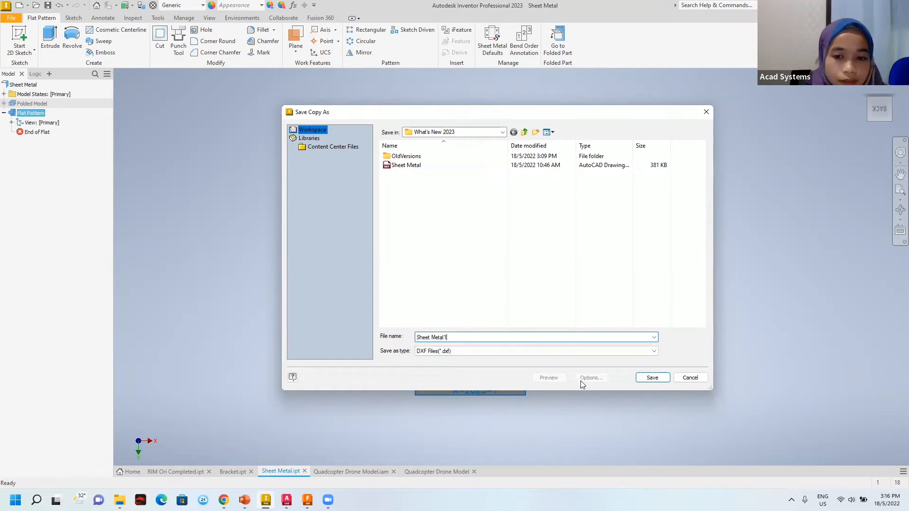
click(652, 377)
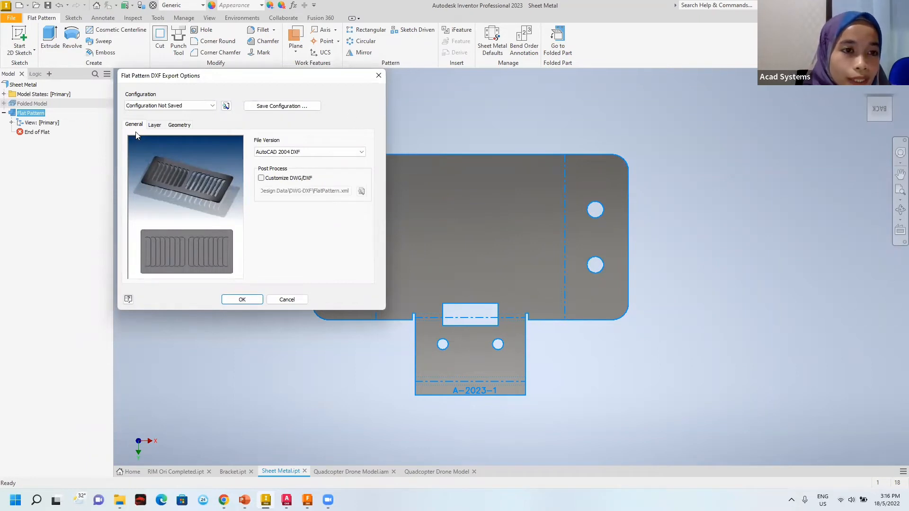
click(154, 125)
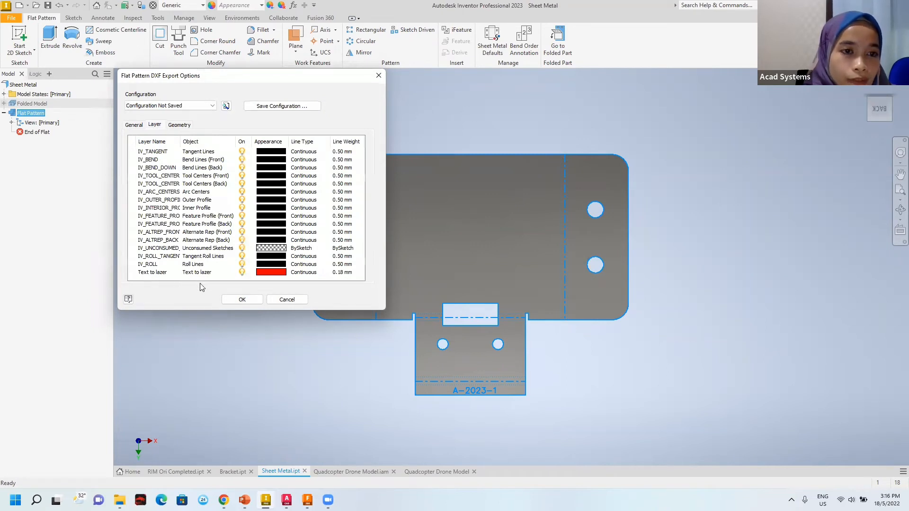
click(253, 300)
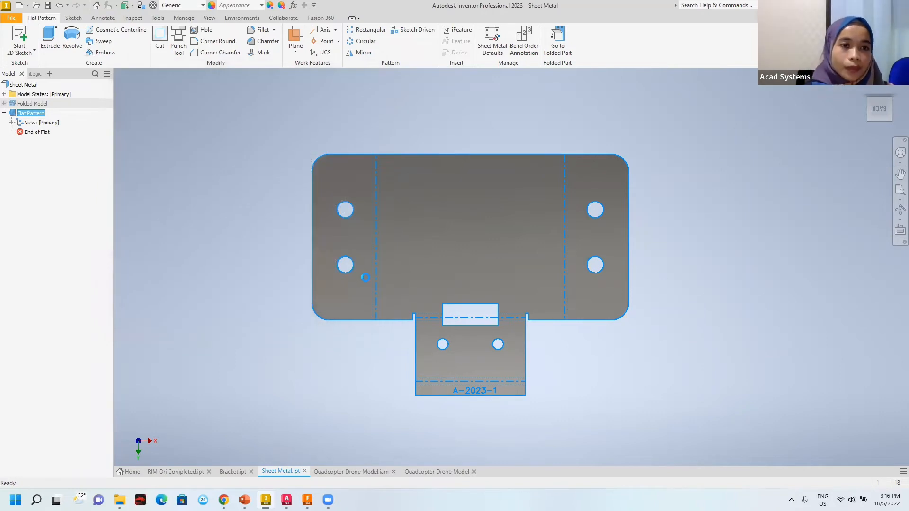
Switch to AutoCAD and examine the marked part number in the Sheet Metal DXF flat pattern drawing
mouse_move(286, 500)
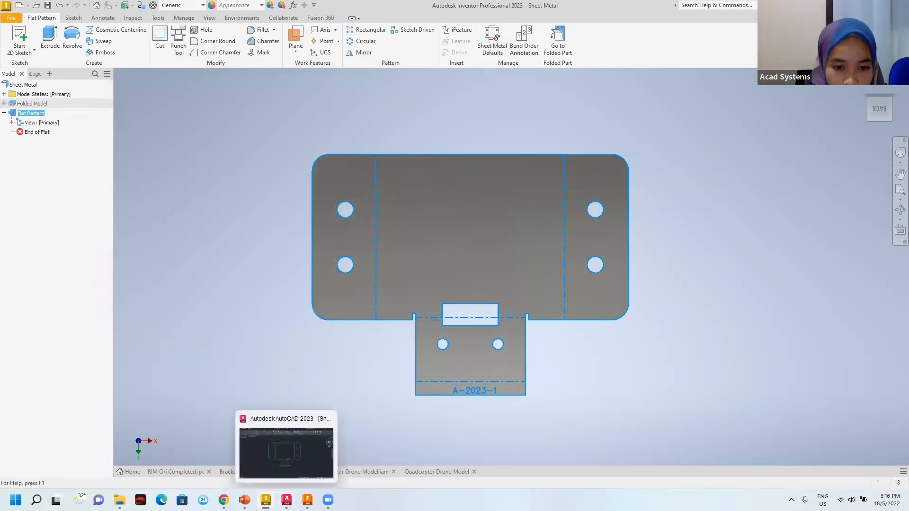
click(286, 448)
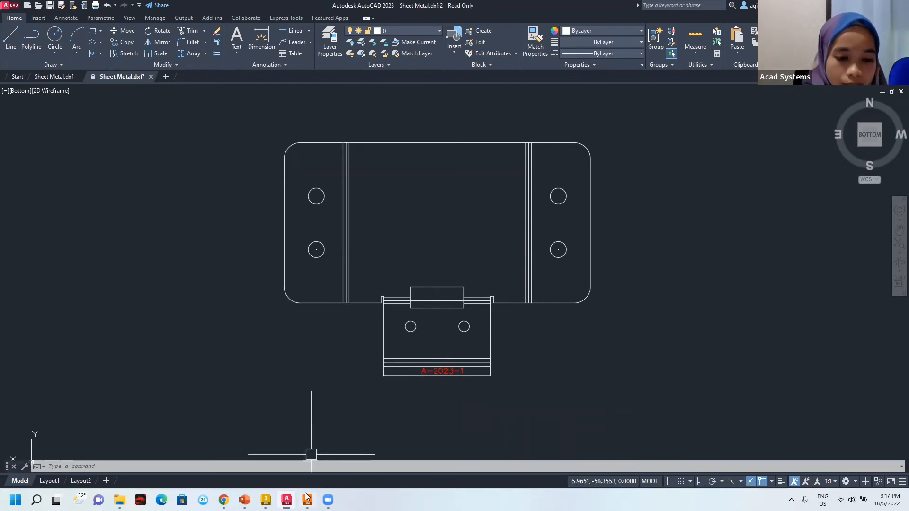
Switch to PowerPoint and go through the Assembly Modeling Enhancements slides to slide 12 on Bill of Material
key(alt+Tab)
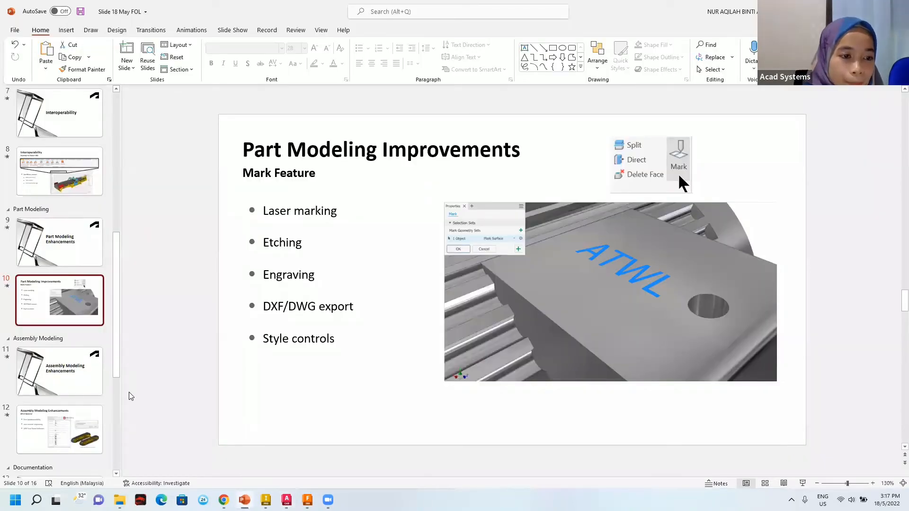
click(76, 377)
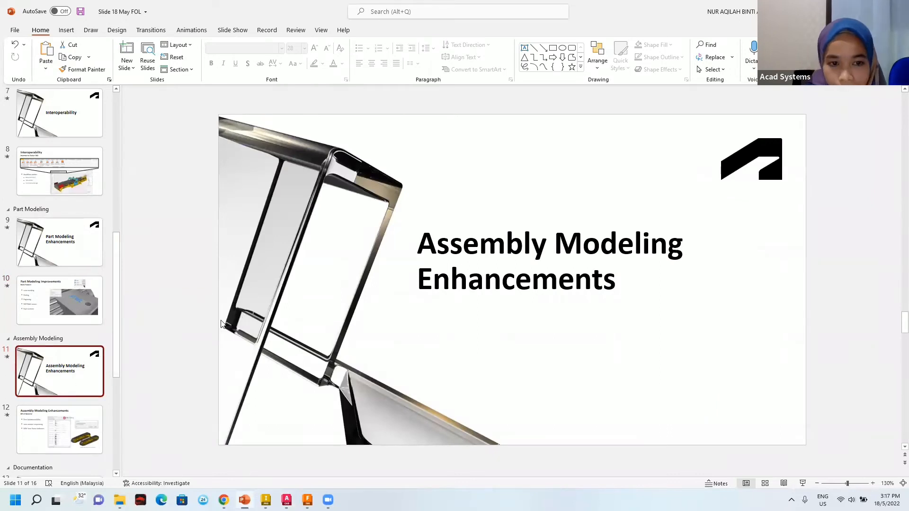
click(84, 438)
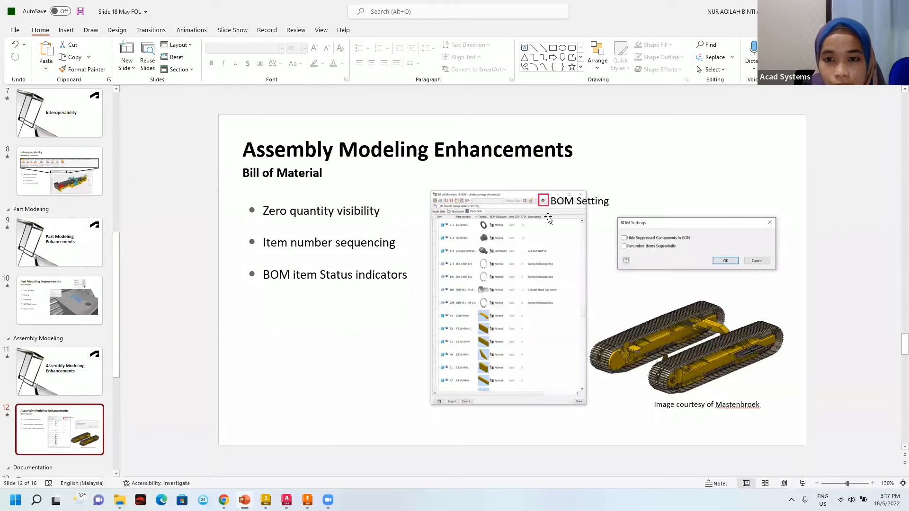
Switch to Inventor and bring up the Quadcopter Drone Model assembly
mouse_move(268, 495)
click(284, 452)
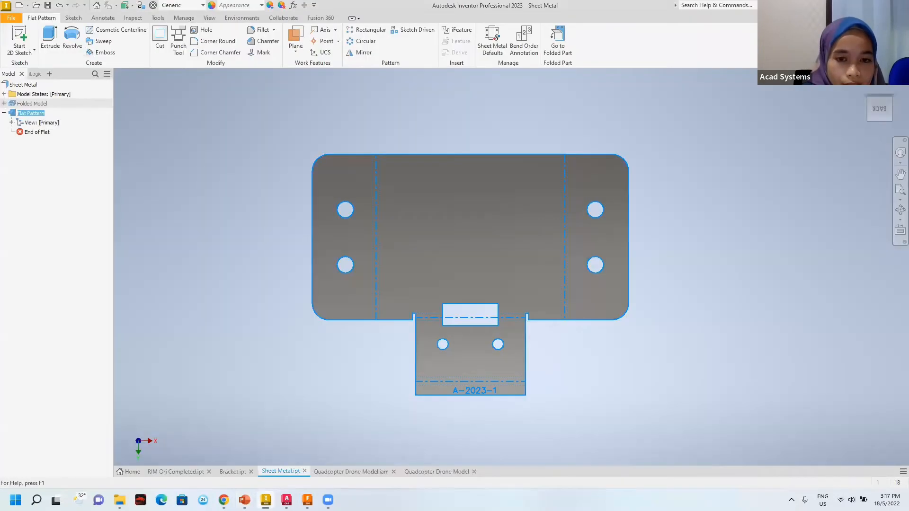
click(345, 472)
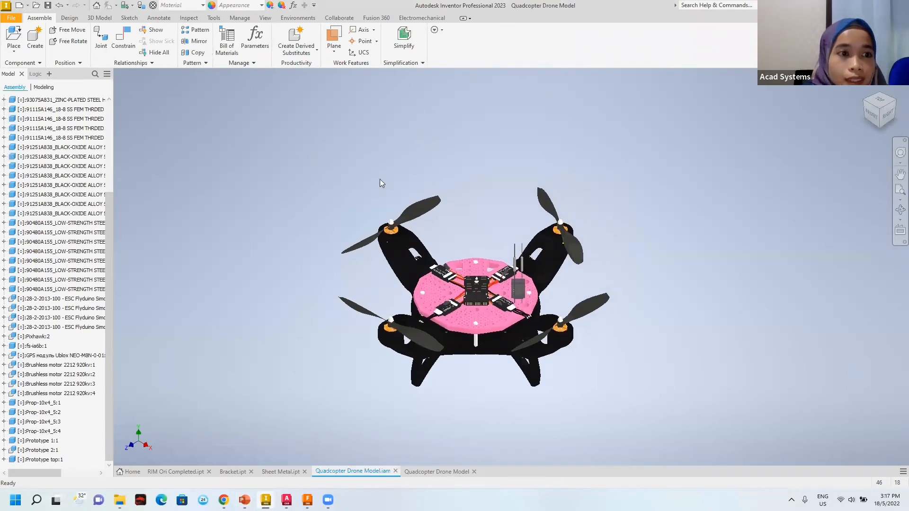
click(404, 223)
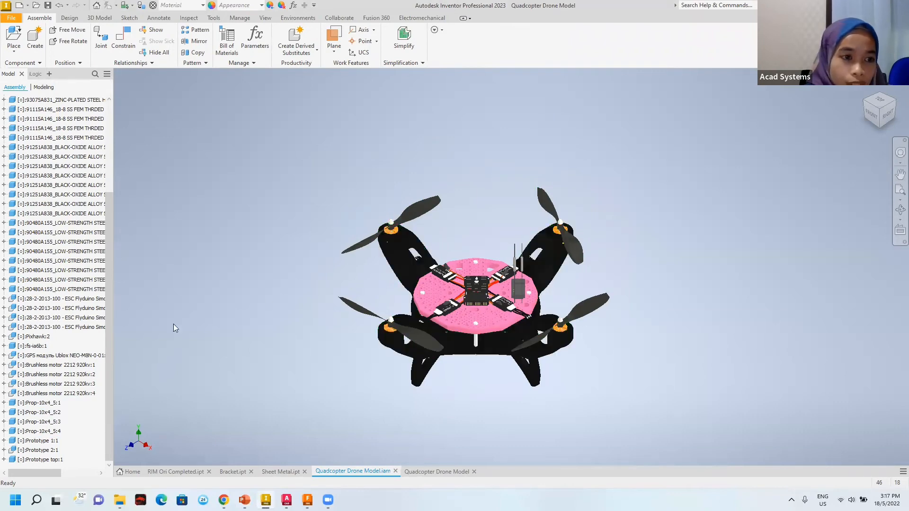
scroll(62, 204, up, 5)
scroll(71, 204, down, 5)
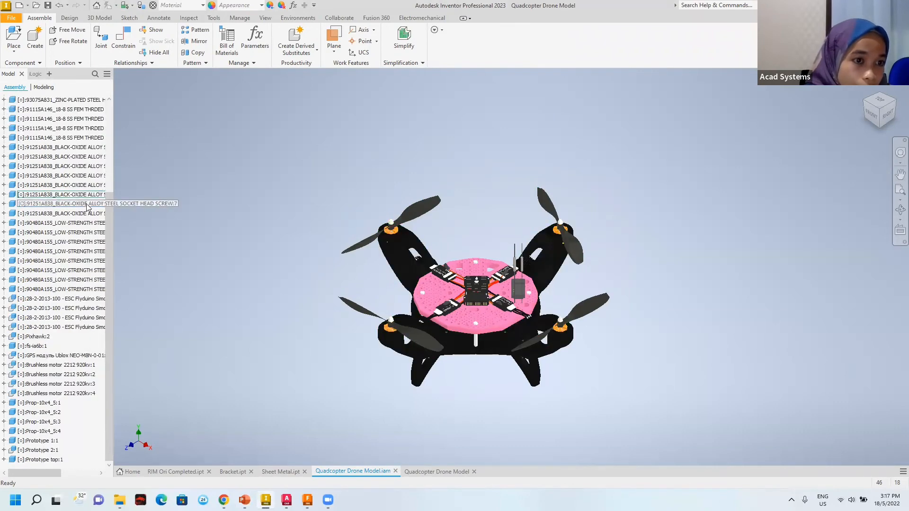
Suppress the four Brushless motor 2212 920kv components, the four Prop-10x4_5 components and Prototype 1, accepting the suppression notice
click(60, 367)
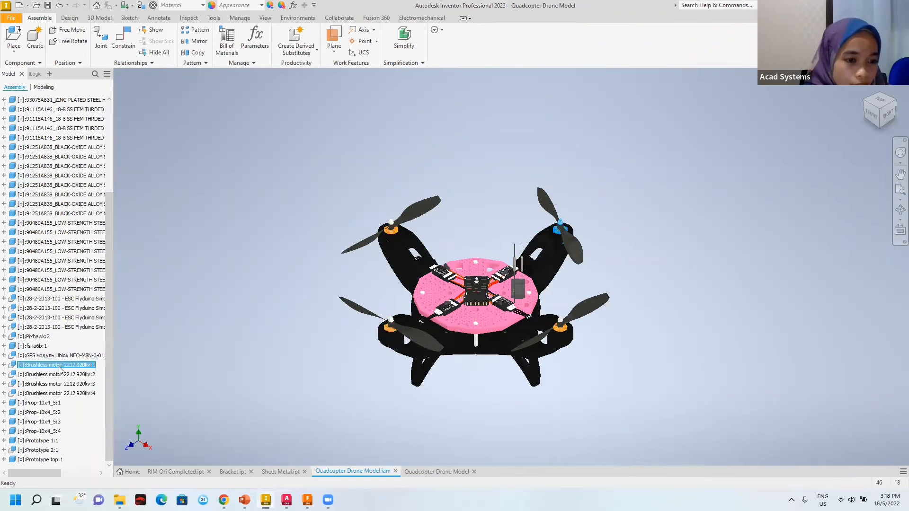
ctrl+click(61, 393)
ctrl+click(56, 403)
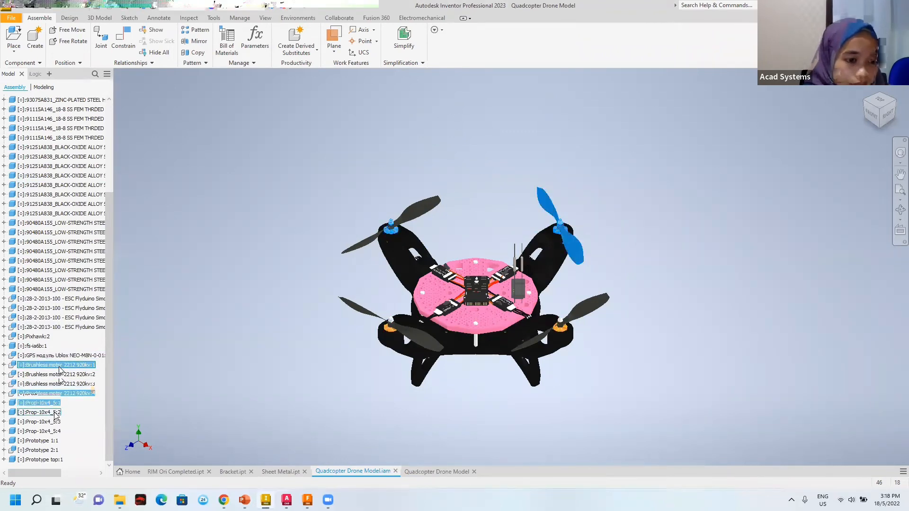
ctrl+click(56, 412)
ctrl+click(55, 421)
ctrl+click(54, 431)
ctrl+click(54, 441)
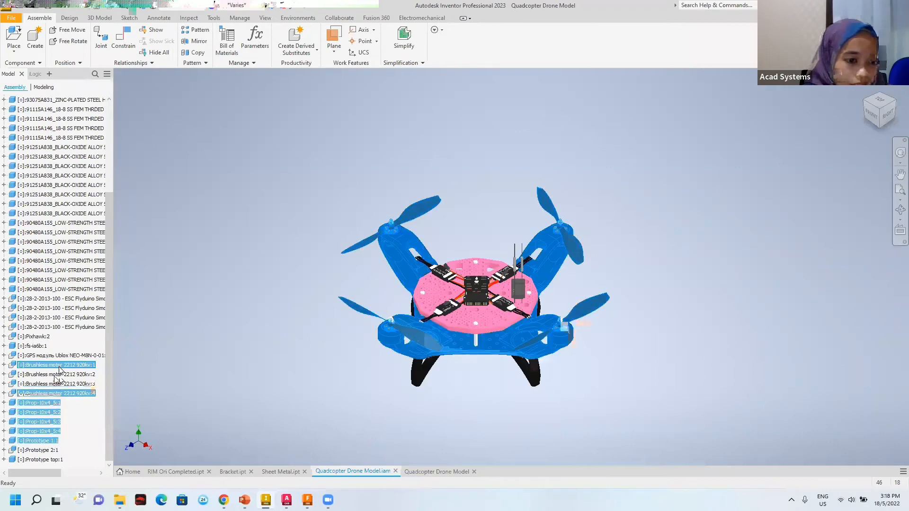
ctrl+click(57, 394)
right_click(56, 368)
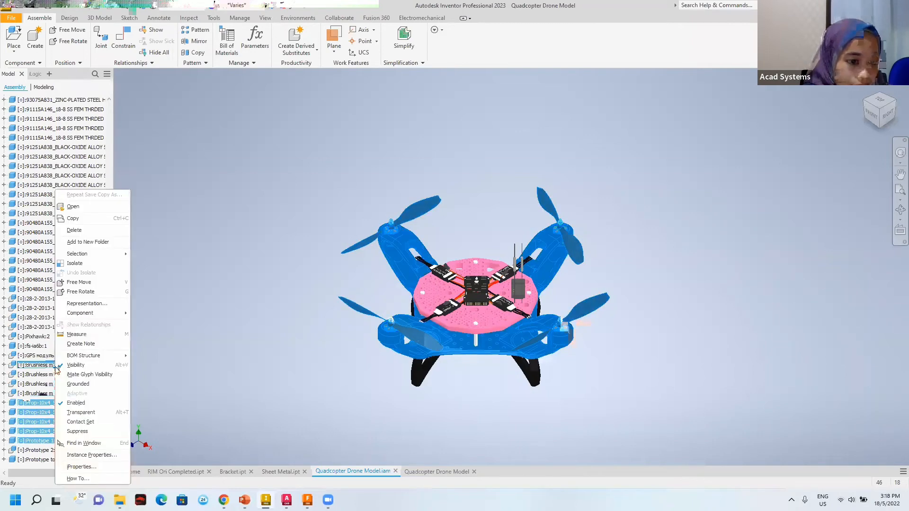
click(77, 432)
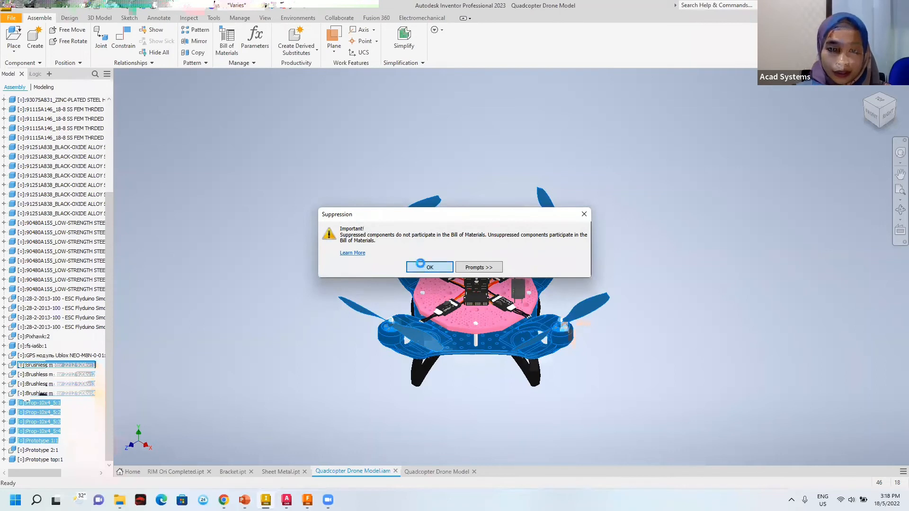
click(429, 267)
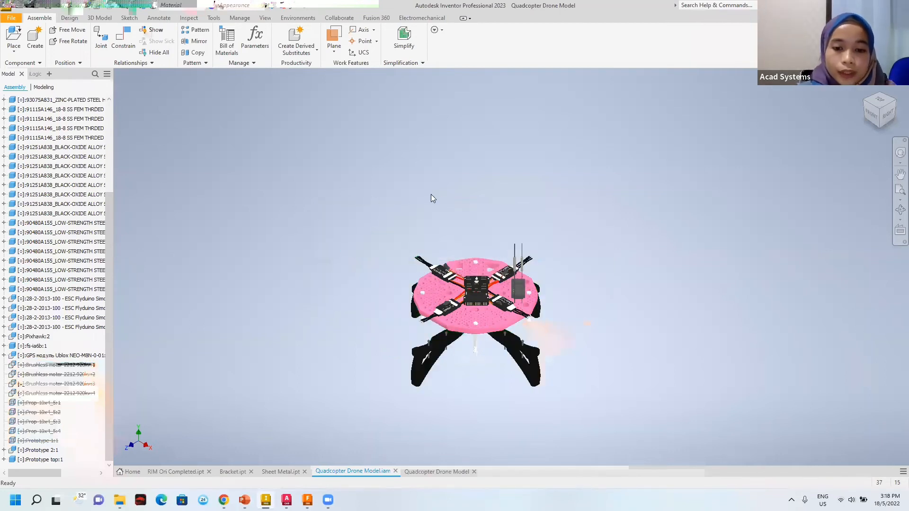
Open the assembly's Bill of Materials and examine the quantities and item numbers of the suppressed components in the structured view
click(227, 38)
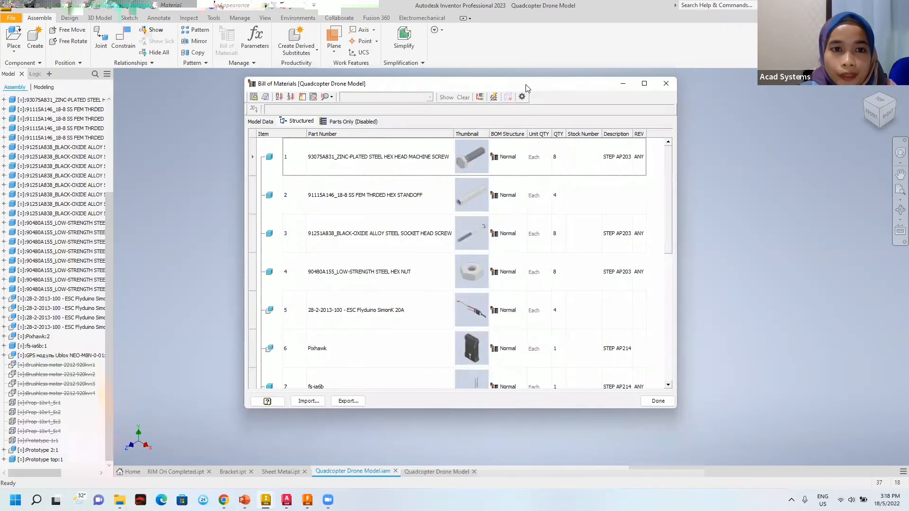
drag(529, 87, 518, 101)
scroll(447, 273, down, 5)
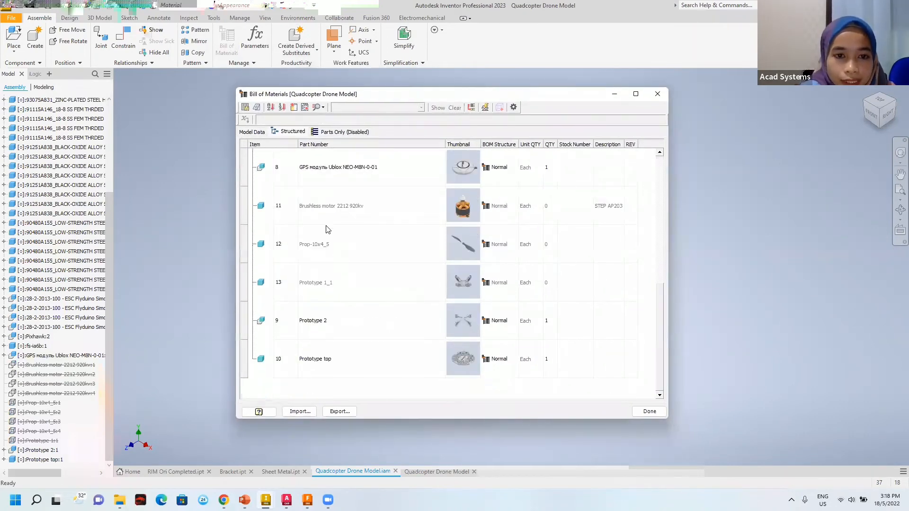
scroll(447, 274, up, 1)
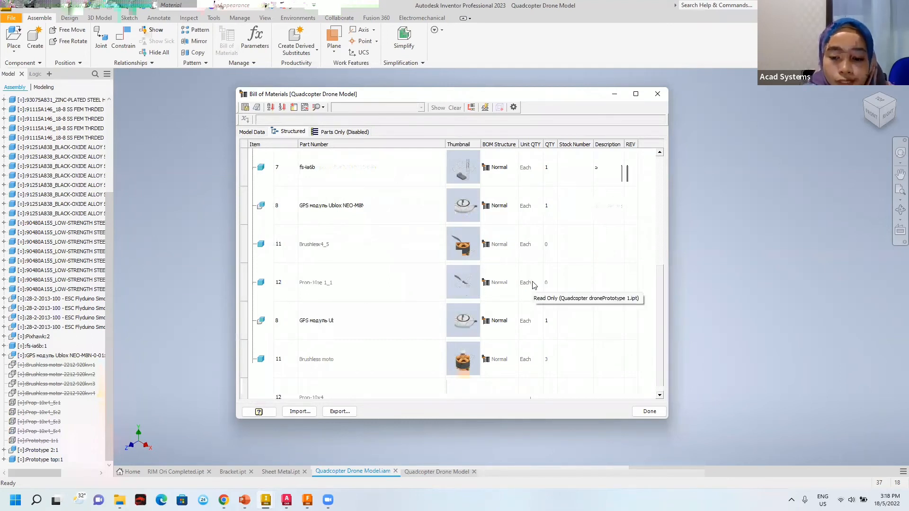
scroll(545, 305, down, 2)
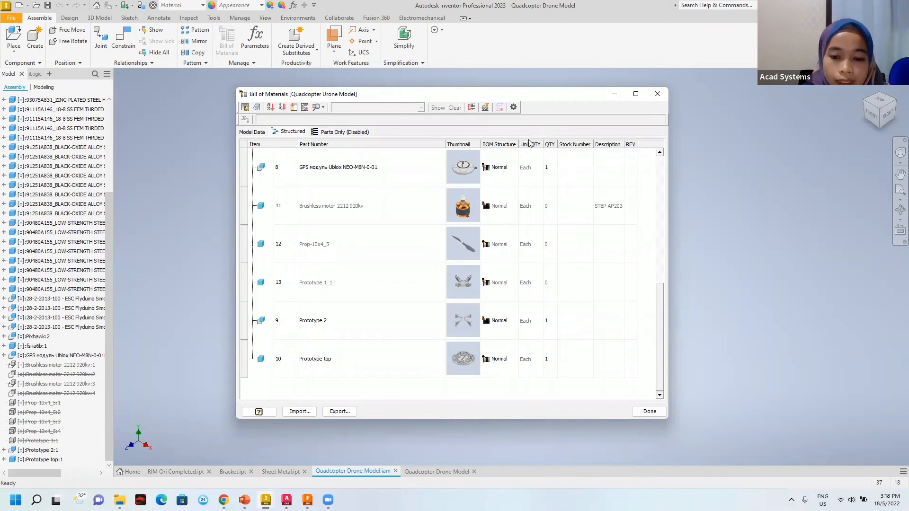
Set the BOM to hide suppressed components and renumber items sequentially, then close the Bill of Materials
click(513, 107)
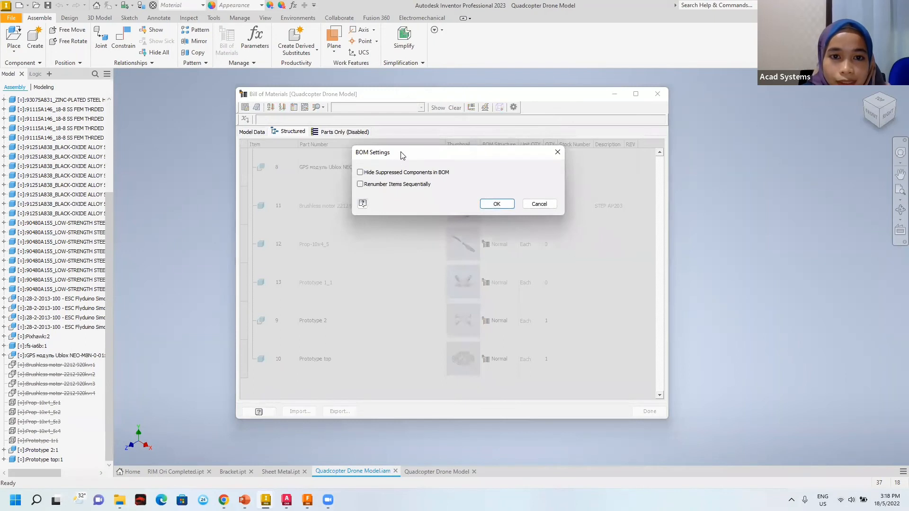
drag(404, 156, 410, 161)
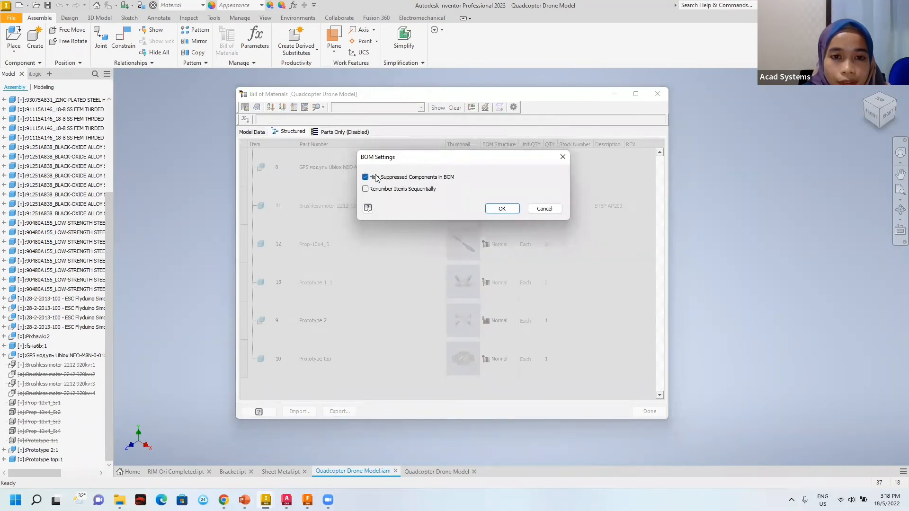
click(365, 189)
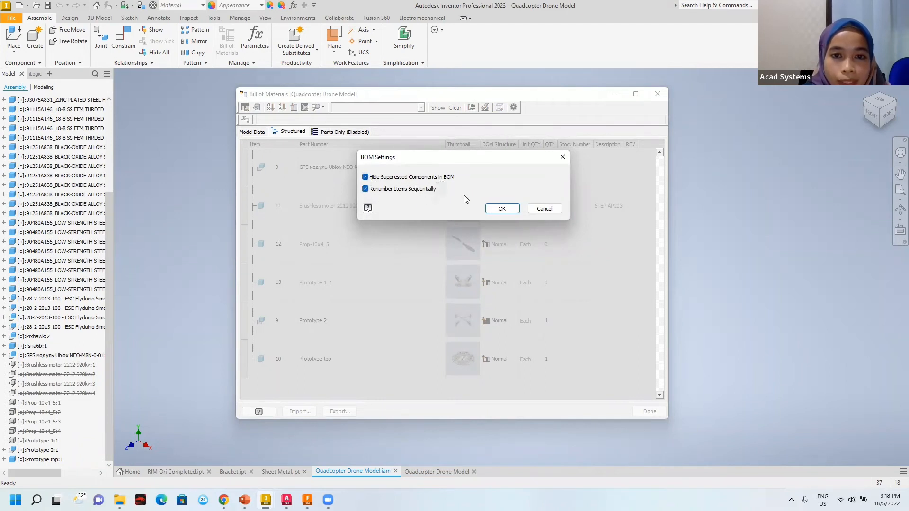
click(501, 209)
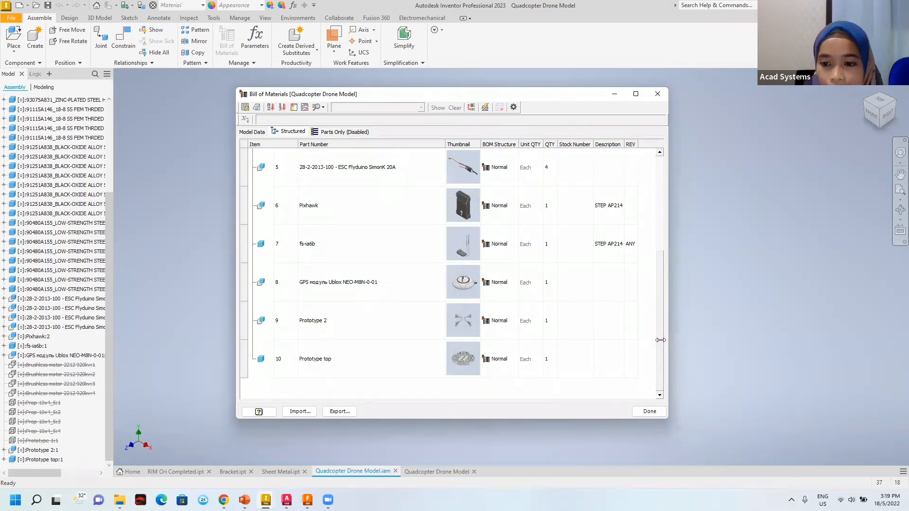
click(658, 415)
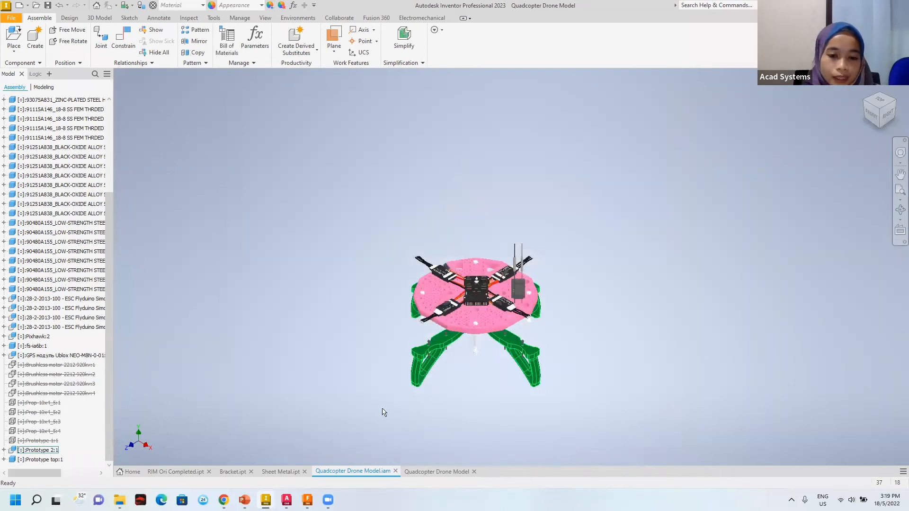
Switch to PowerPoint and present the Documentation Enhancements title on slide 13 and the Drawing Views improvements on slide 14
click(244, 500)
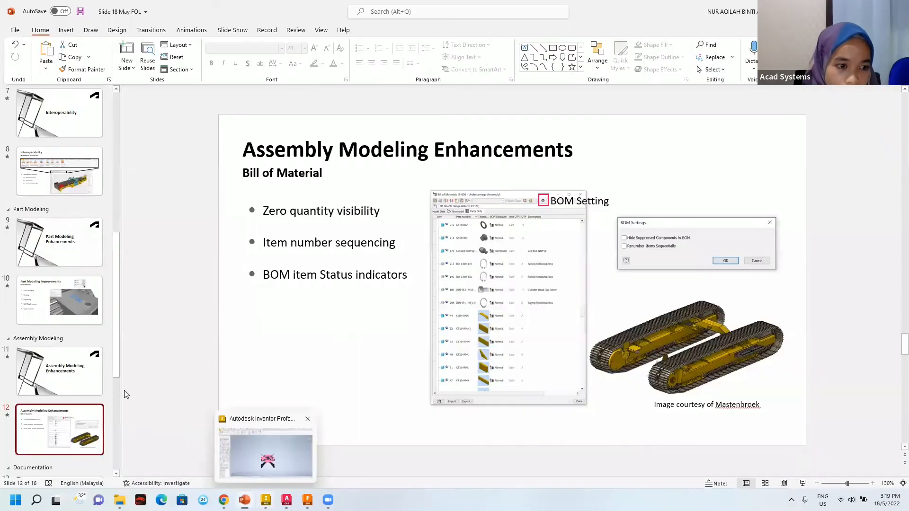
scroll(124, 394, down, 2)
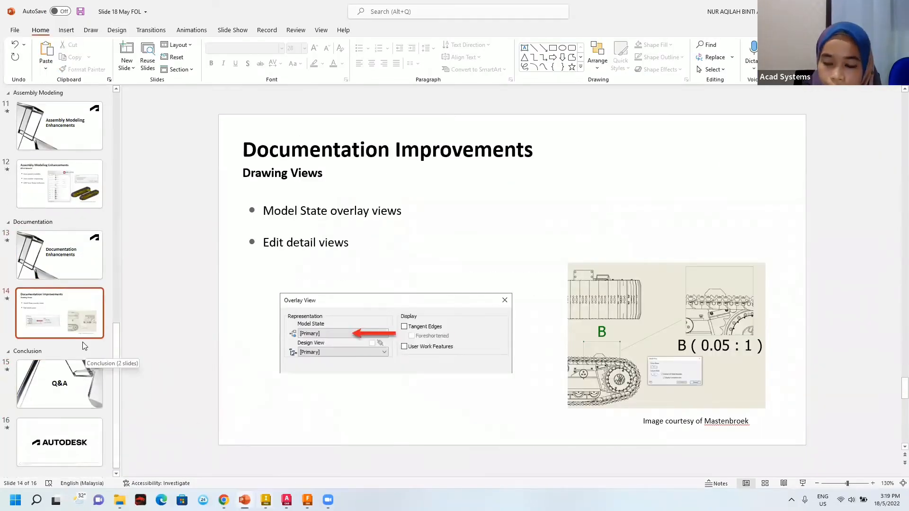
click(84, 276)
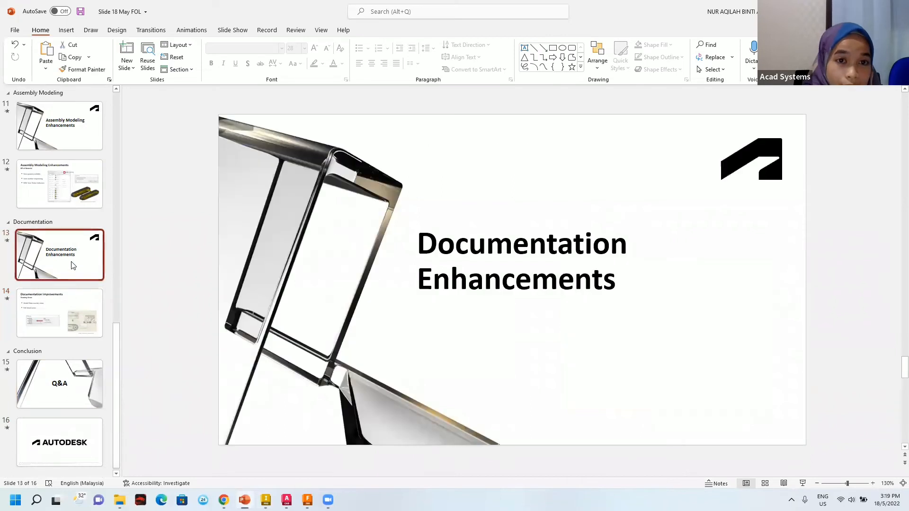
click(83, 317)
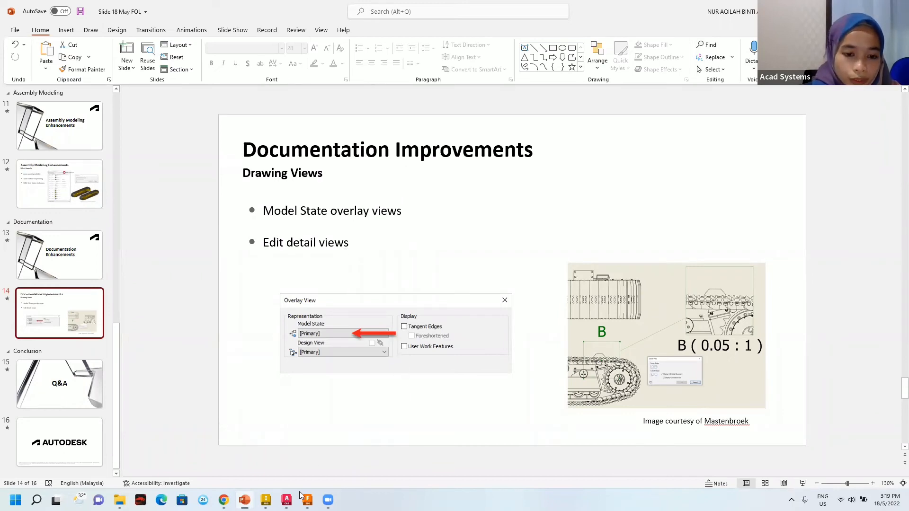
Switch back to Inventor and check the drone's isometric view in the Quadcopter Drone Model drawing
click(265, 500)
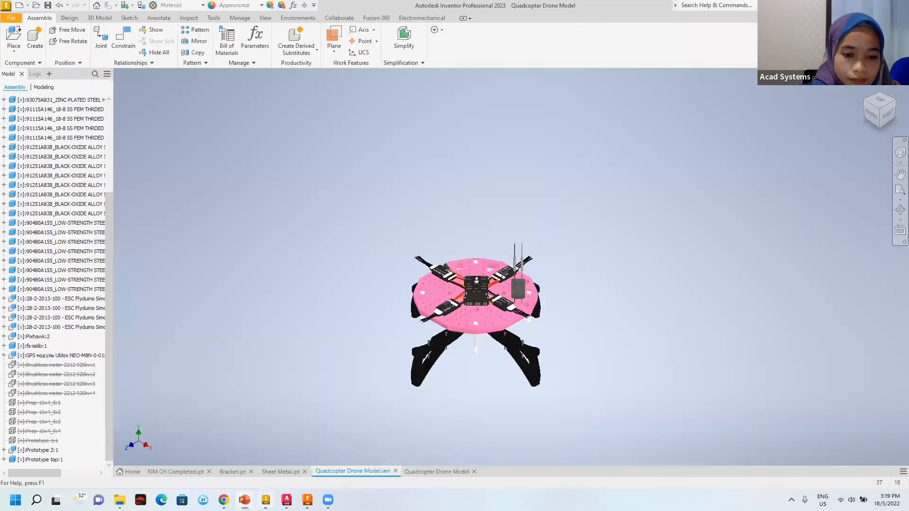
middle_drag(462, 192, 452, 159)
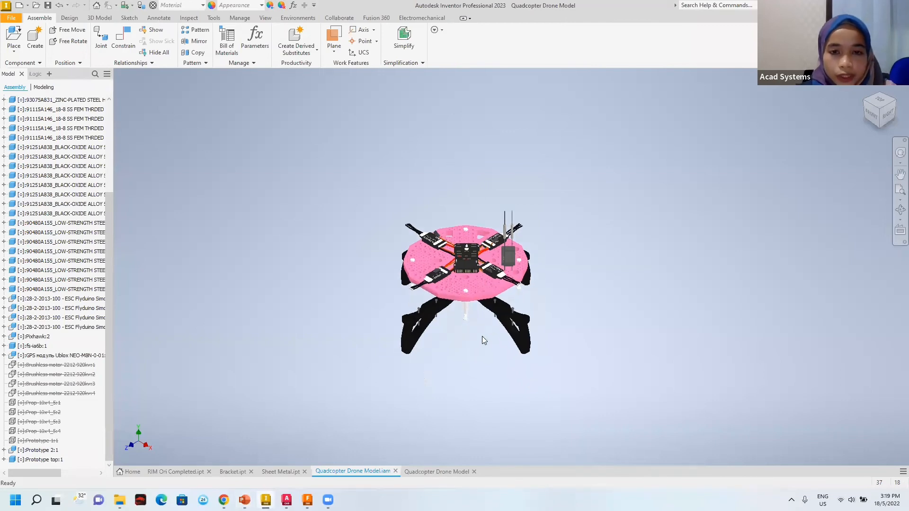
click(431, 472)
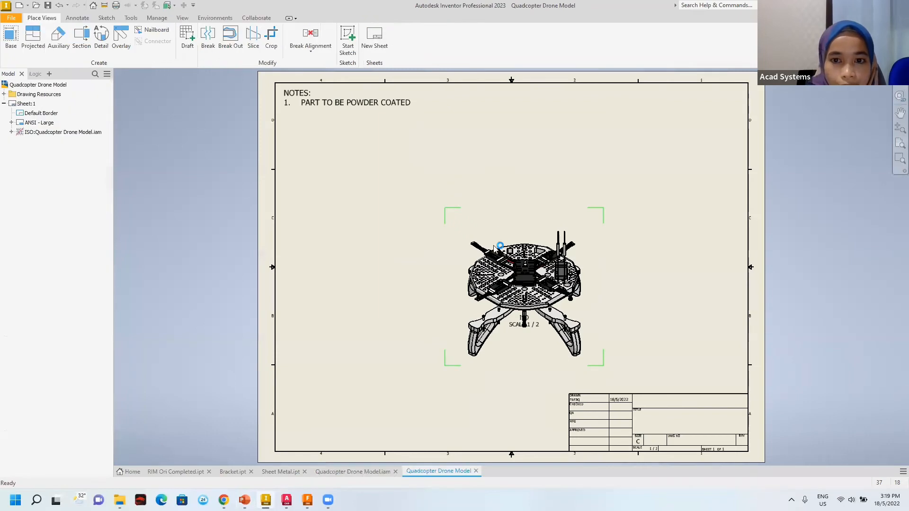
Unsuppress the four brushless motors, the four props and Prototype 1 in the Quadcopter Drone Model assembly
click(360, 472)
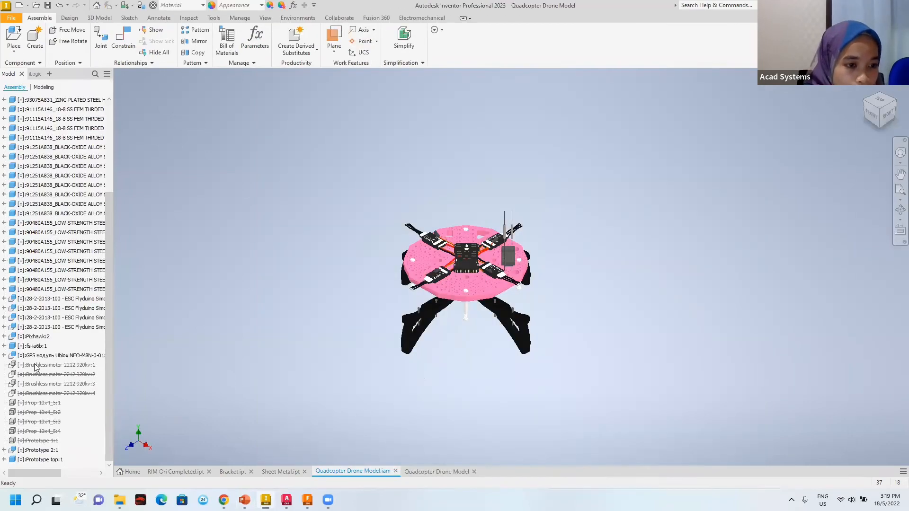
click(55, 367)
ctrl+click(57, 375)
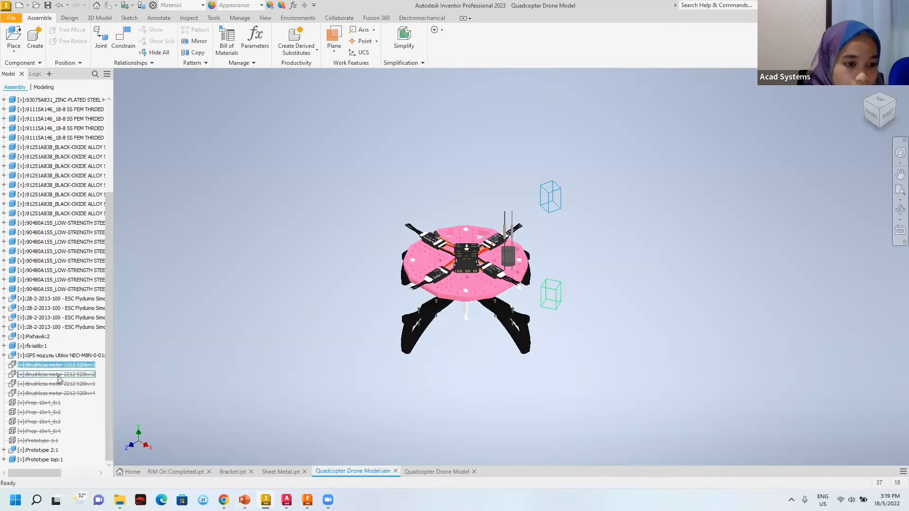
ctrl+click(57, 383)
ctrl+click(56, 393)
ctrl+click(52, 403)
ctrl+click(53, 412)
ctrl+click(54, 422)
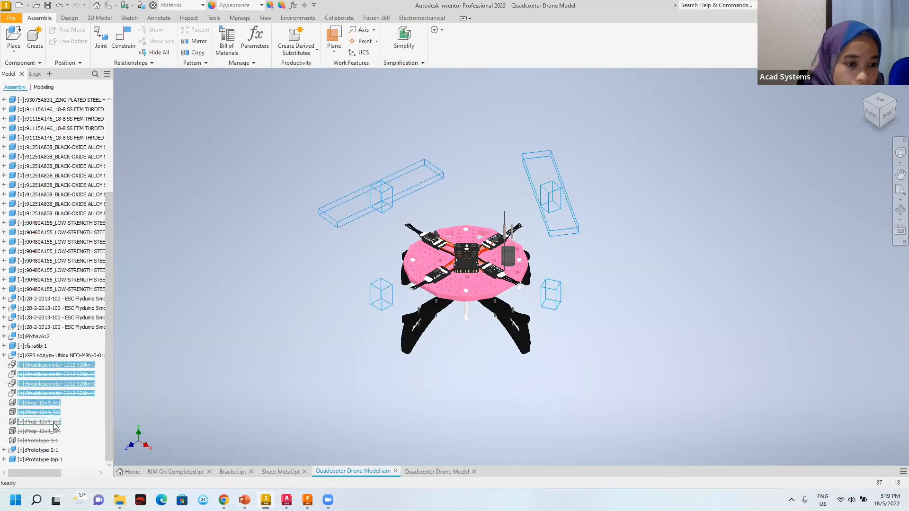
ctrl+click(55, 431)
ctrl+click(55, 440)
right_click(56, 440)
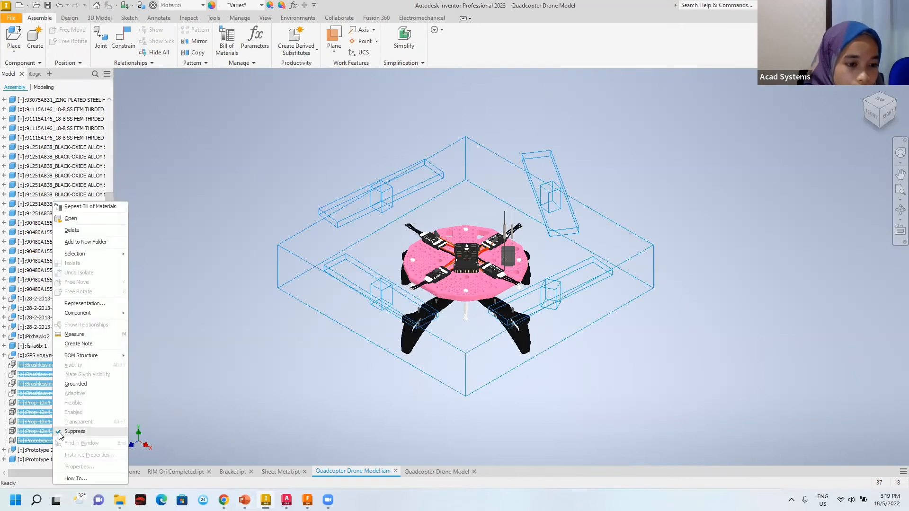
click(60, 433)
click(440, 266)
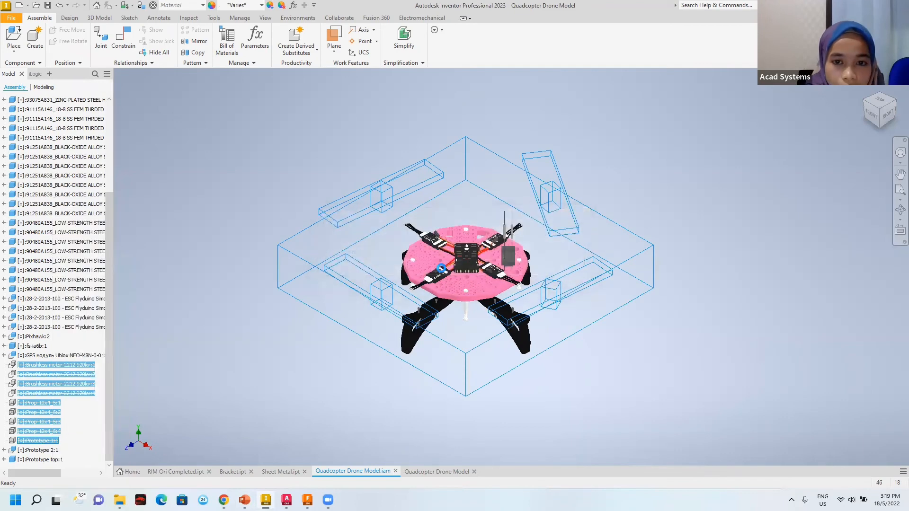
In the Quadcopter Drone Model drawing, create circular detail view A at 1:1 around the isometric view's upper-left motor, placed above-left of the drone
click(443, 472)
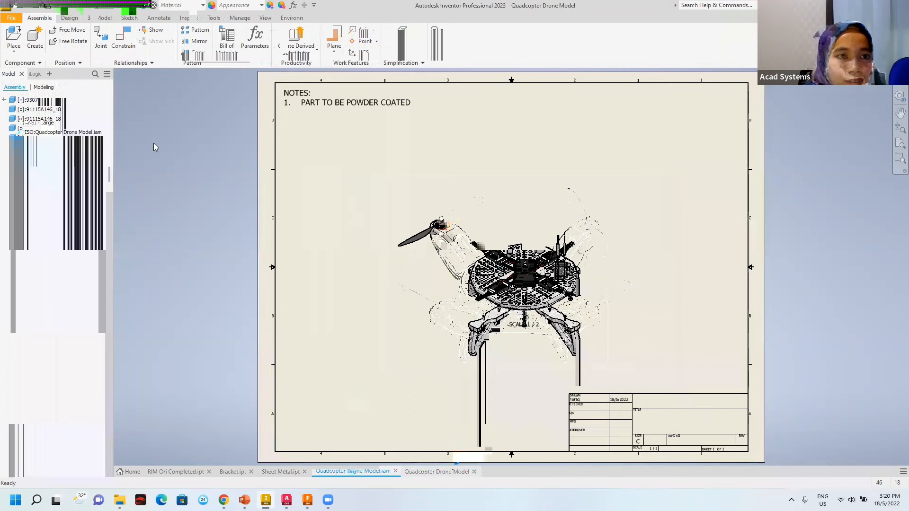
click(102, 46)
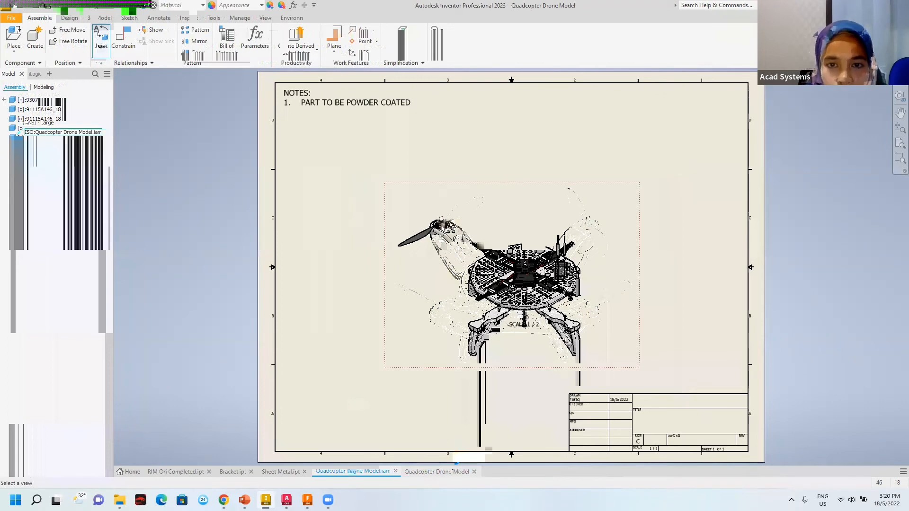
click(441, 217)
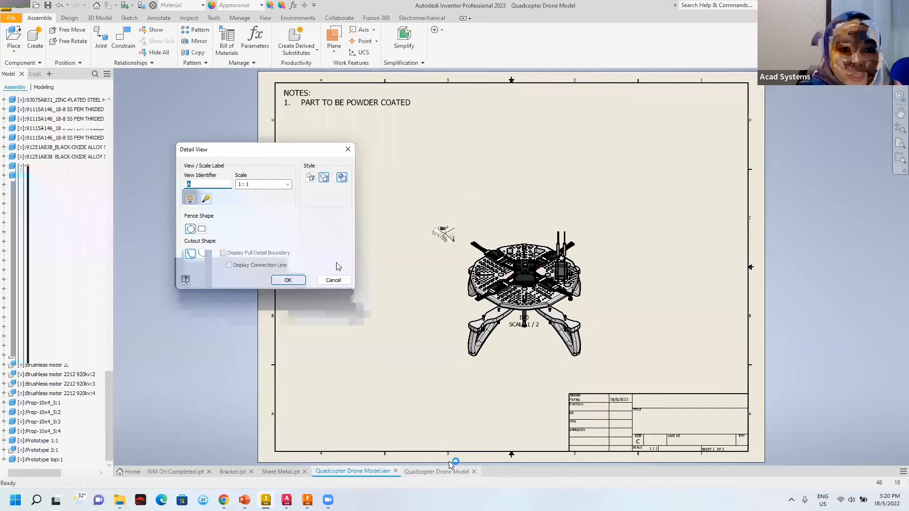
click(439, 223)
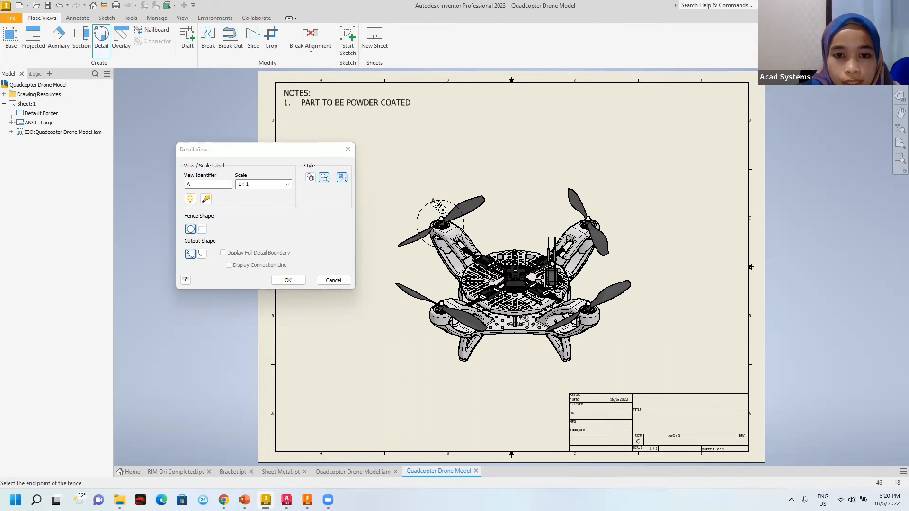
click(433, 201)
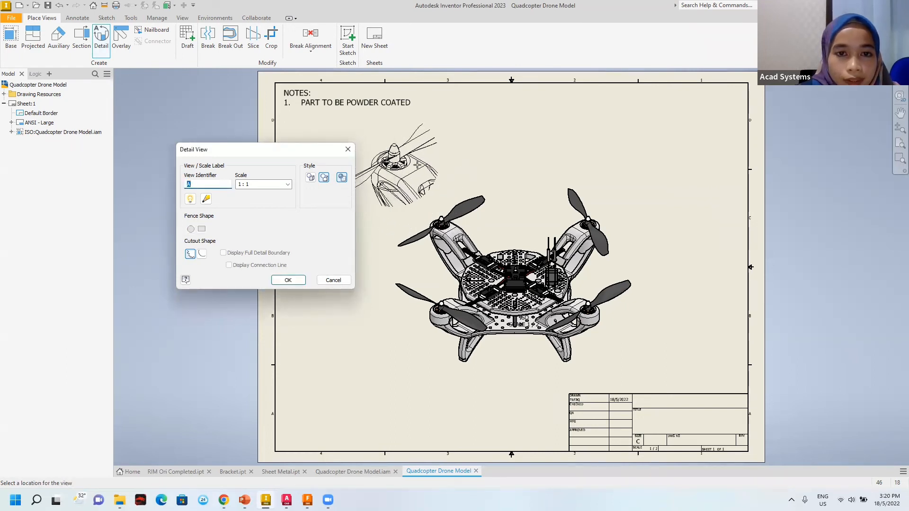
click(365, 172)
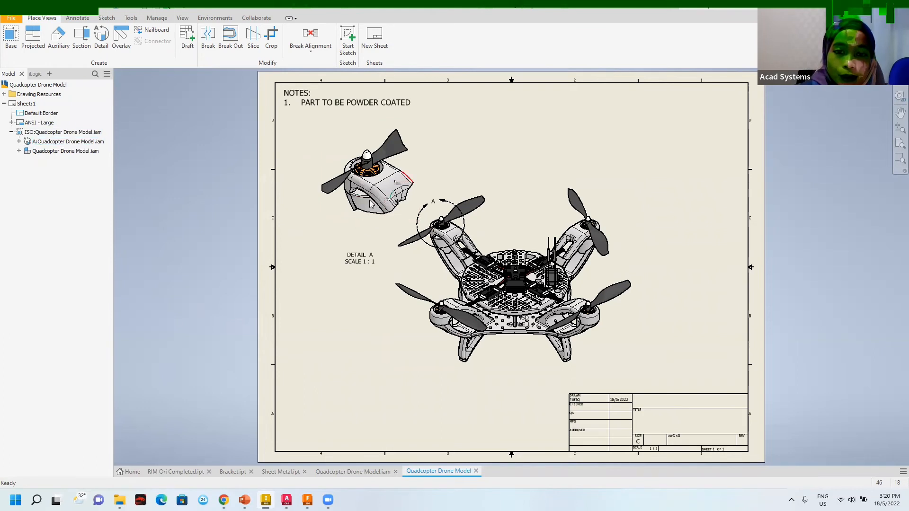
Edit detail A's properties to a rectangular fence and smooth cutout shape, with the full detail boundary and connection line displayed
right_click(420, 224)
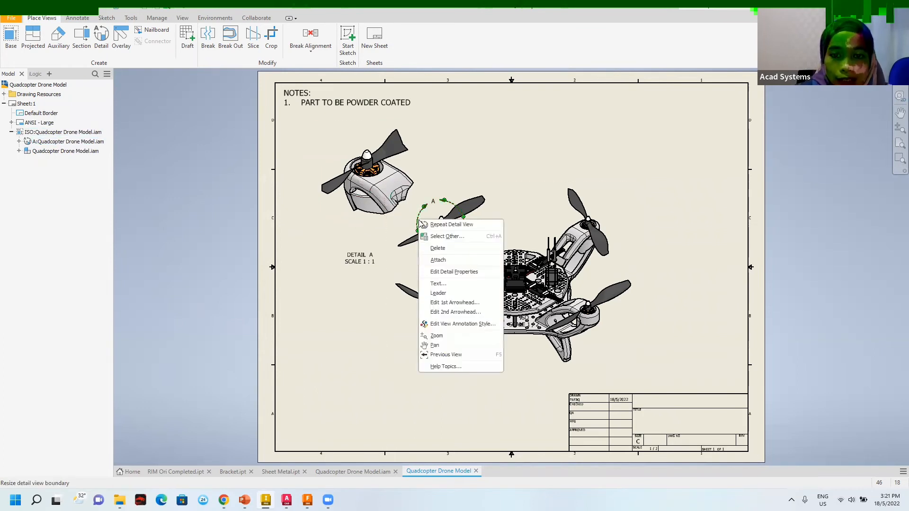
click(453, 277)
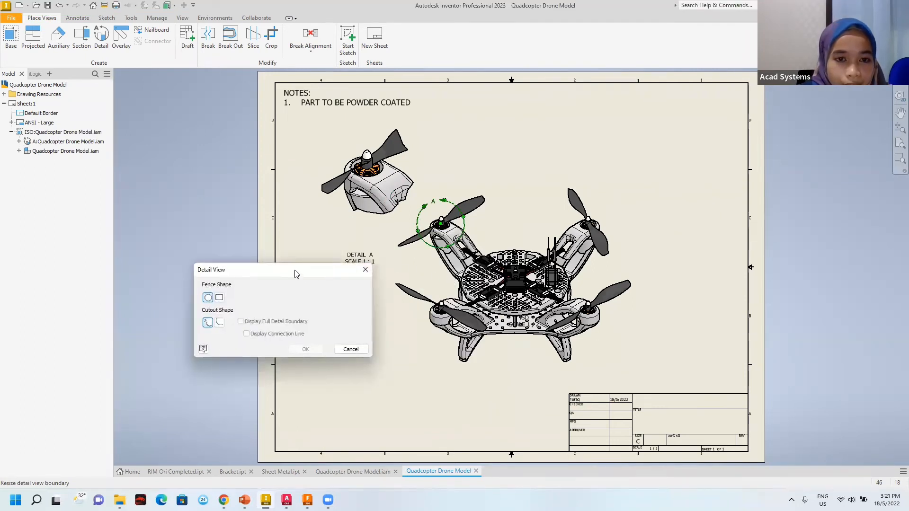
drag(295, 274, 267, 239)
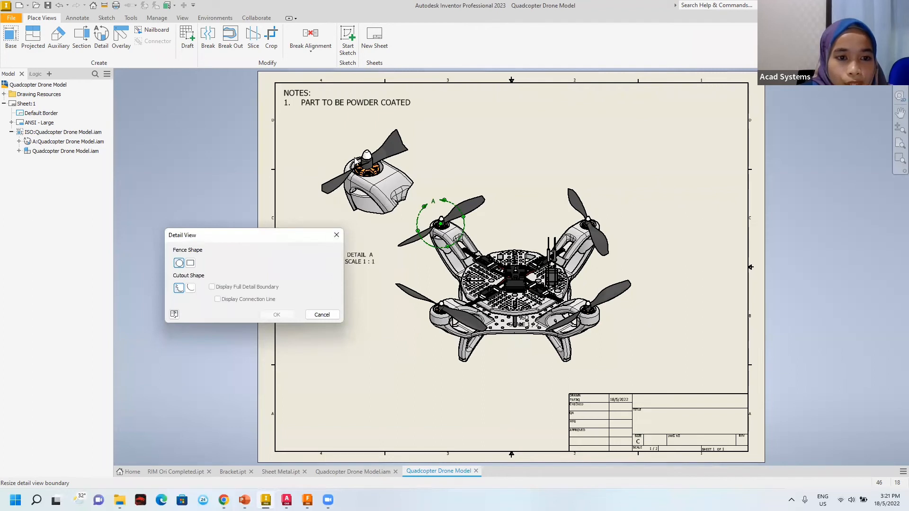
click(190, 262)
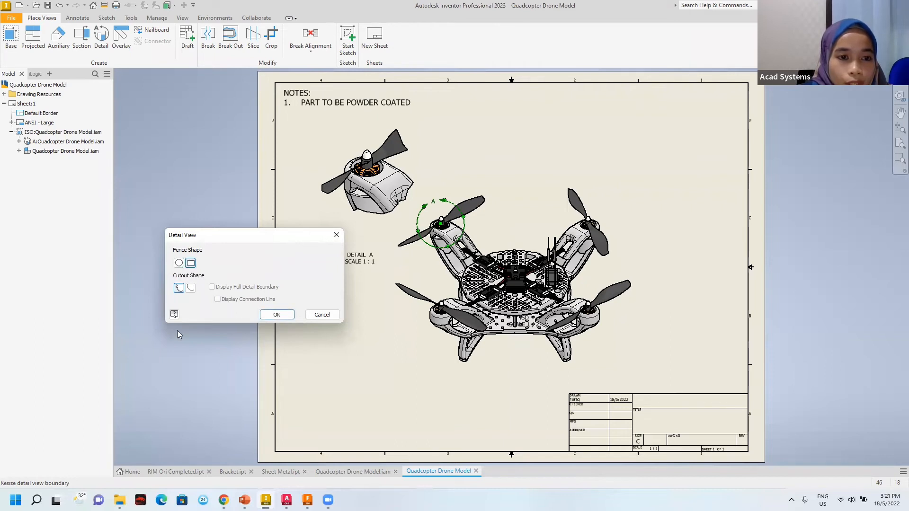
click(190, 291)
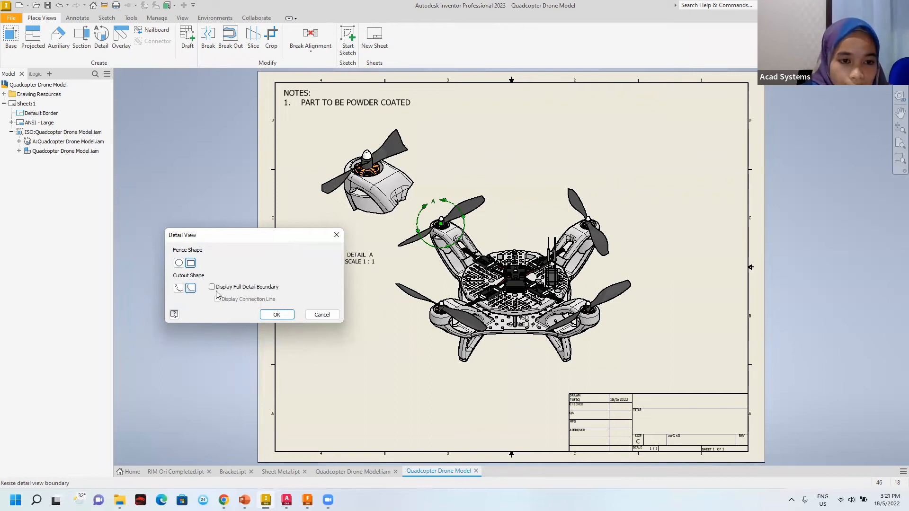
click(212, 287)
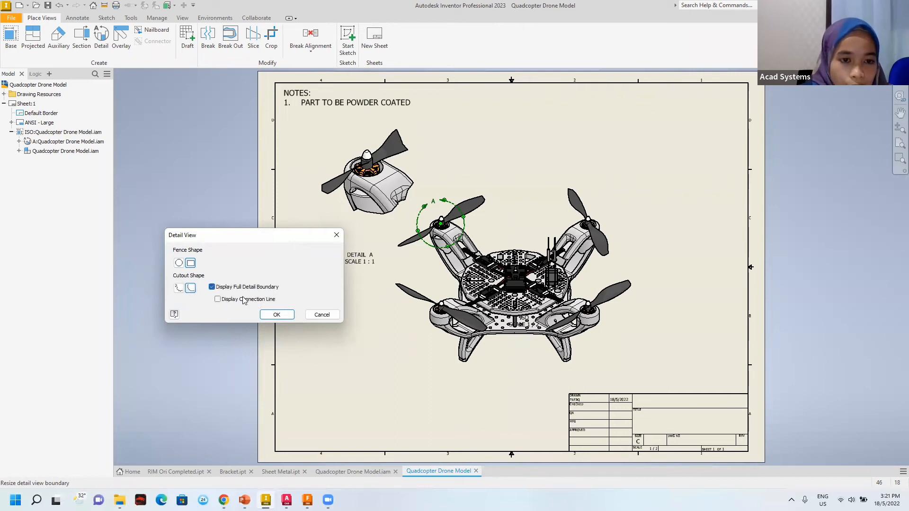
click(218, 300)
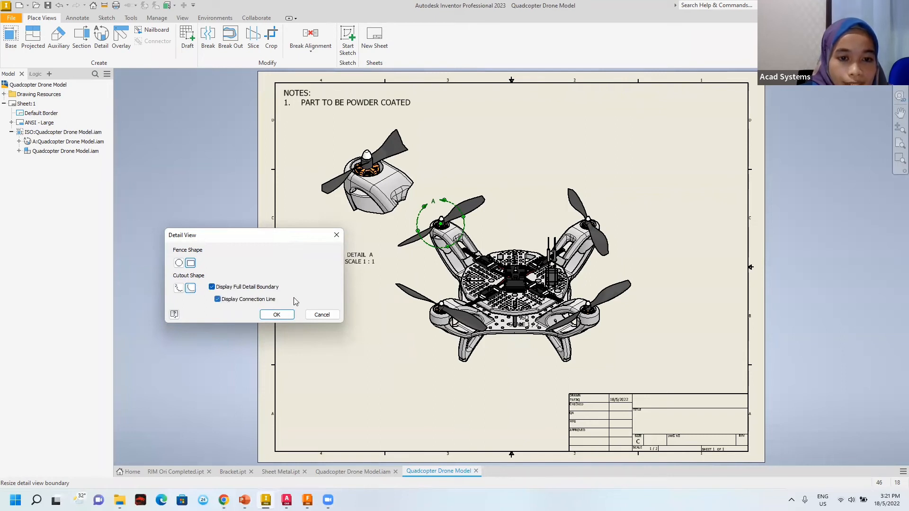
click(277, 314)
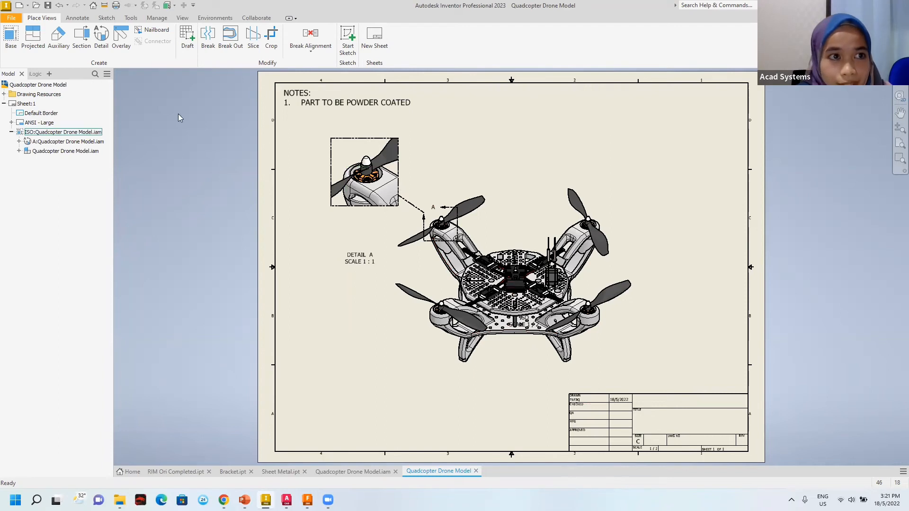
Start detail view B at 1:1 from the drone's isometric view, with a circular fence centred on the middle of the body
click(101, 38)
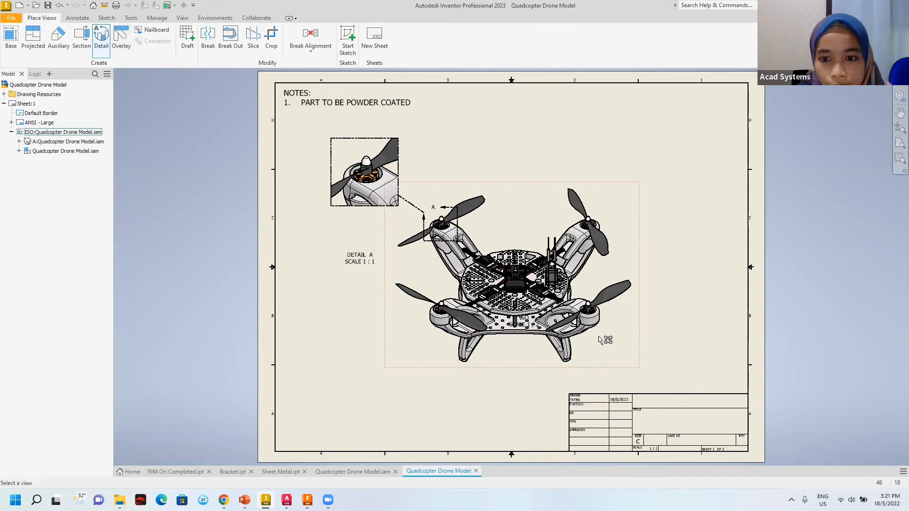
click(517, 281)
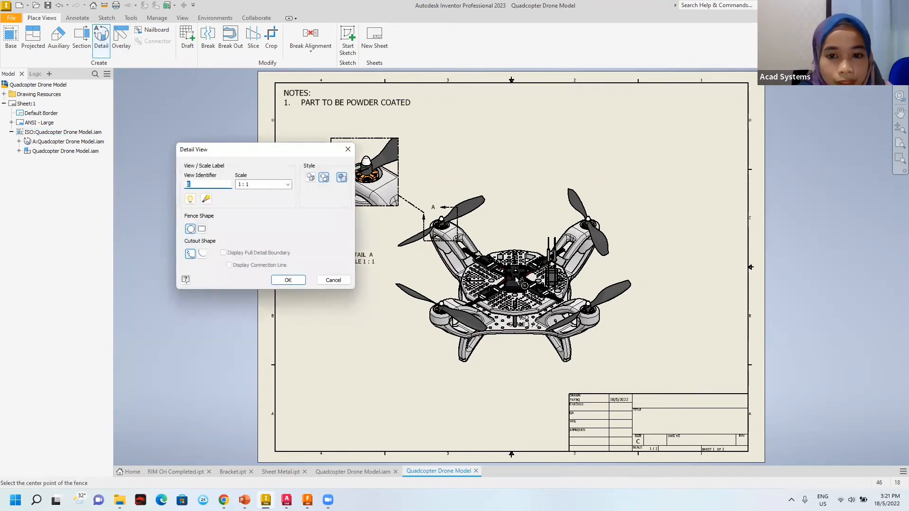
click(514, 281)
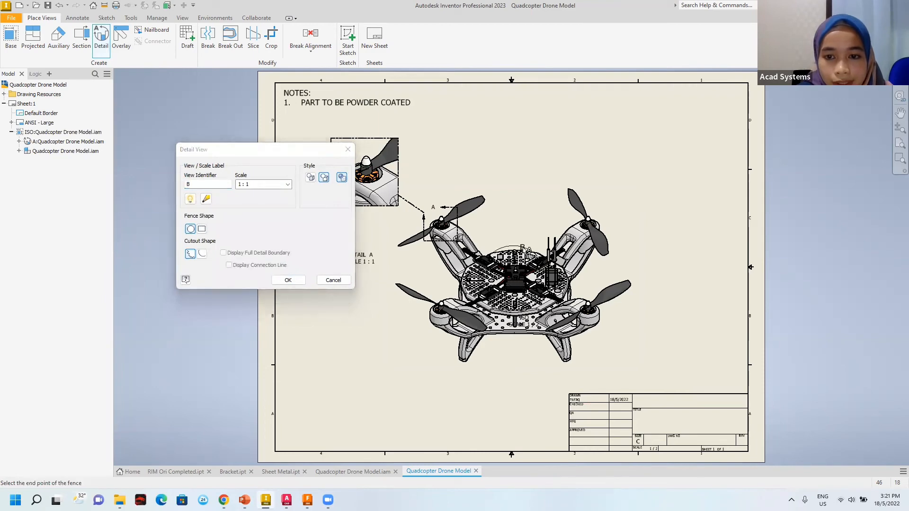